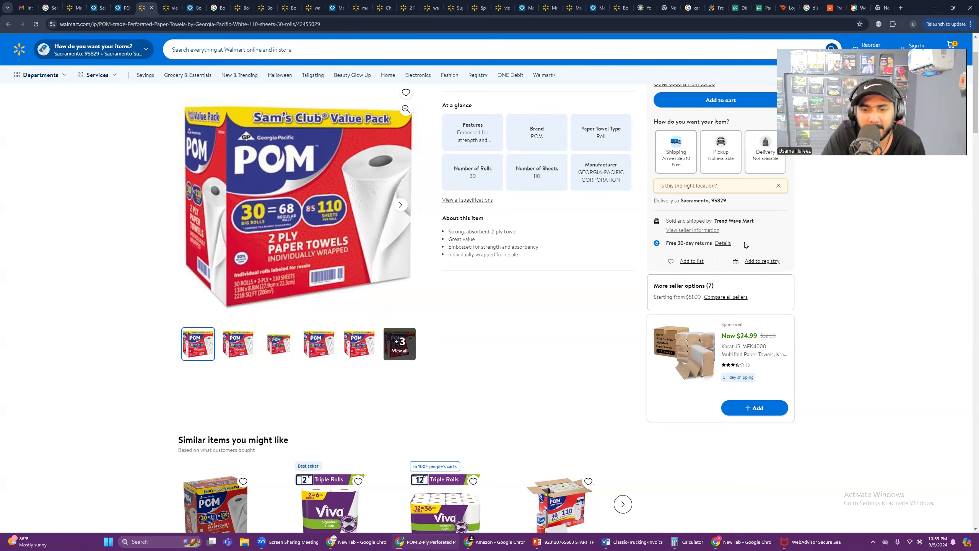
- Compare all seller offers for the POM 30-roll paper towels listing, then close the offers list
scroll(635, 256, "up", 2)
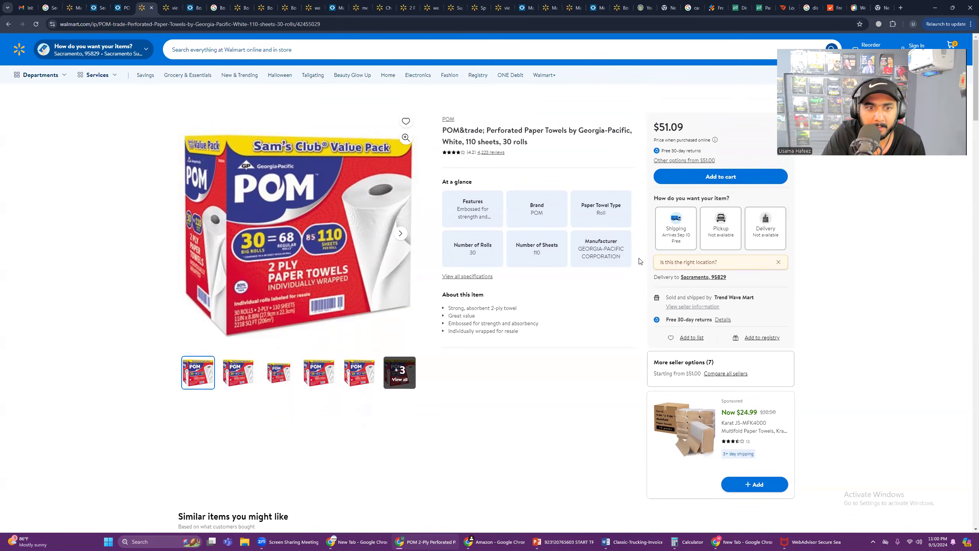
scroll(639, 261, "down", 1)
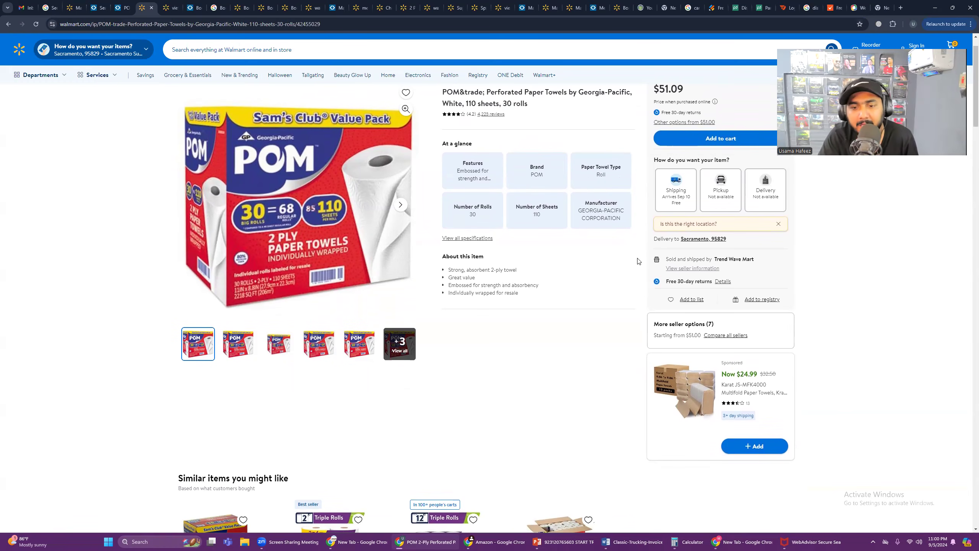
left_click(730, 333)
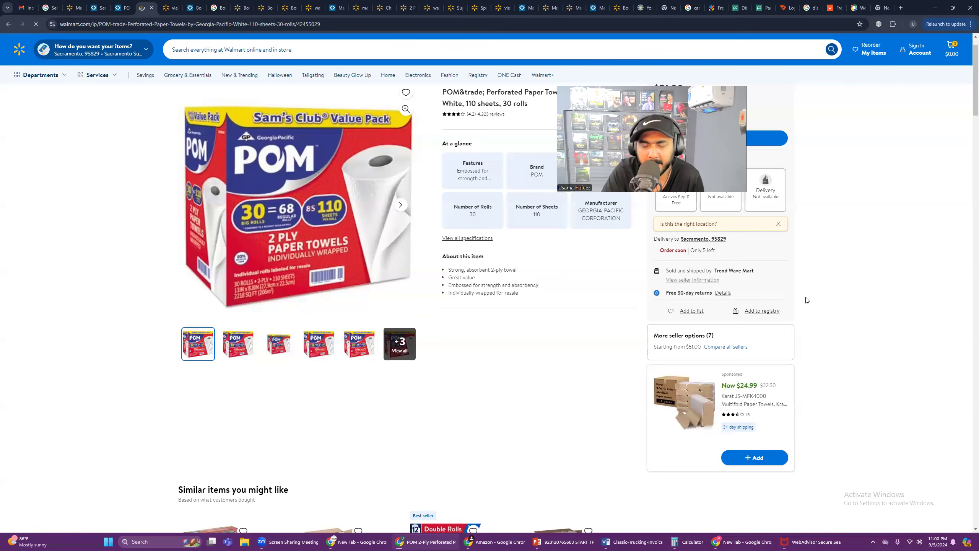
left_click(731, 347)
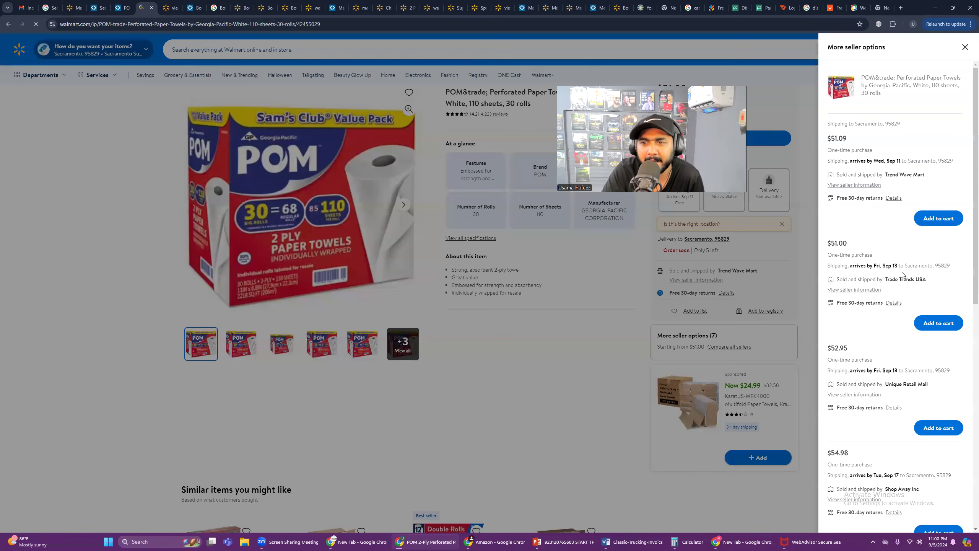
scroll(873, 298, "down", 9)
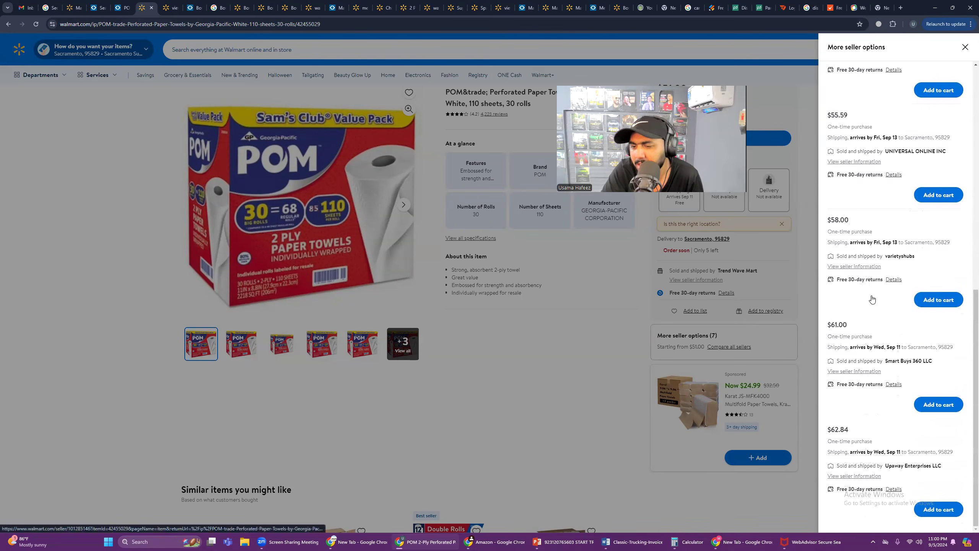
scroll(841, 385, "up", 5)
scroll(837, 194, "up", 5)
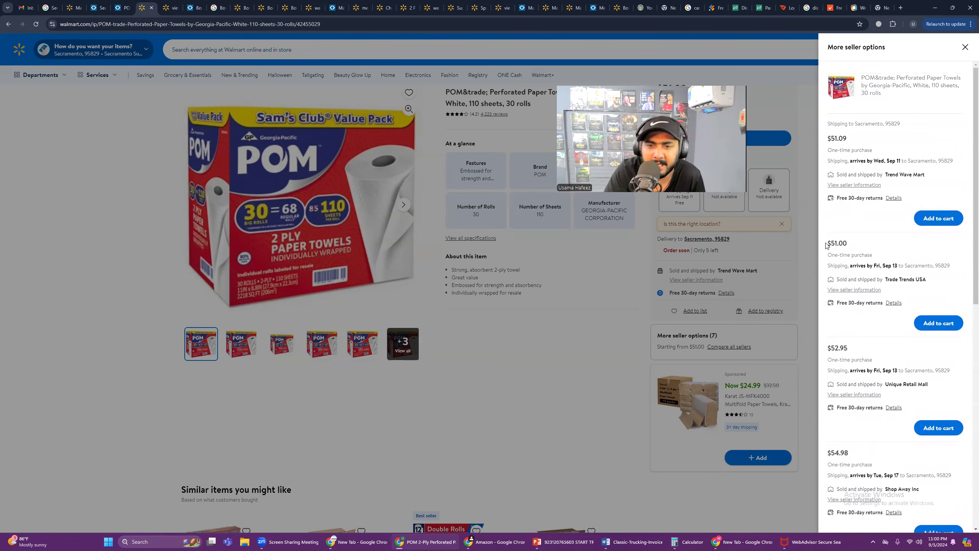
left_click(800, 241)
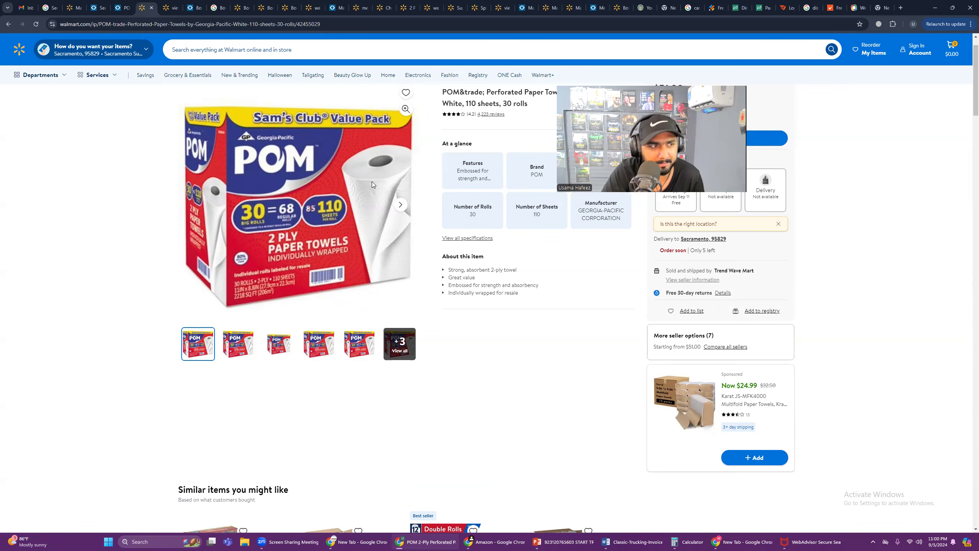
- Look through the other open Walmart product and Seller Center pages and return to the POM paper towels listing
mouse_move(70, 6)
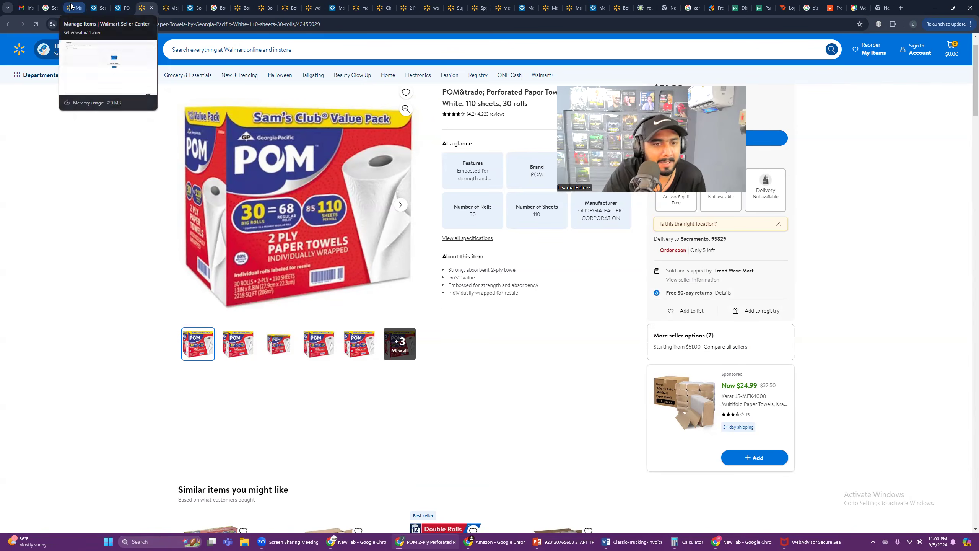
left_click(70, 6)
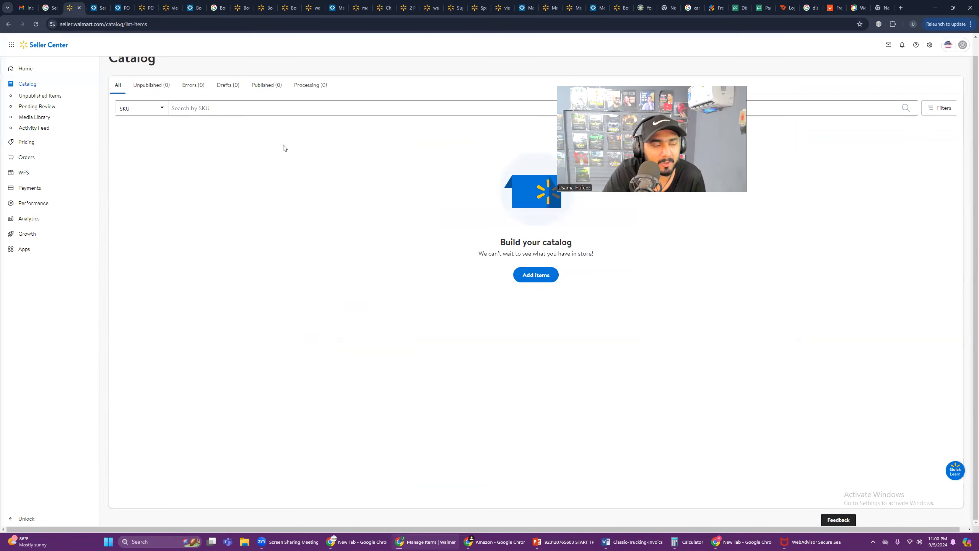
left_click(237, 4)
left_click(265, 8)
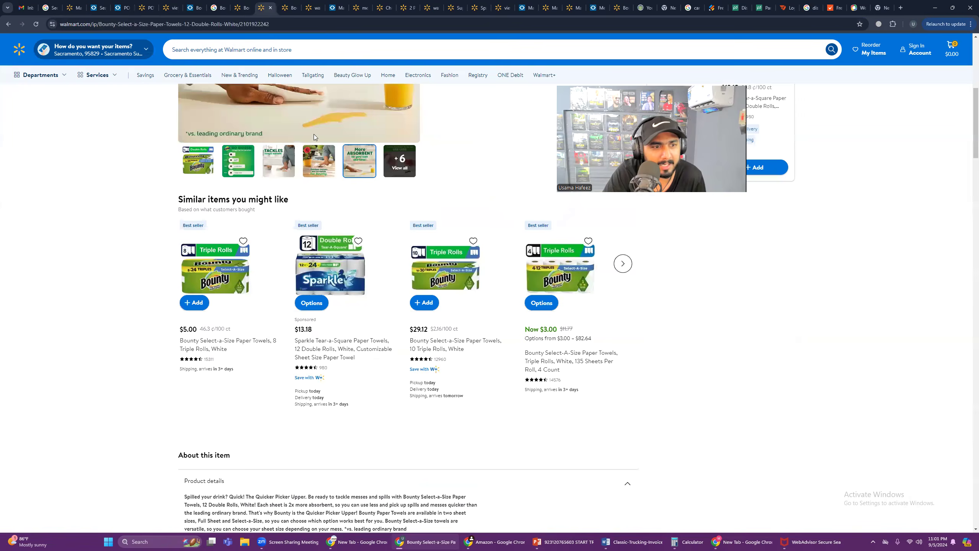
scroll(328, 174, "up", 6)
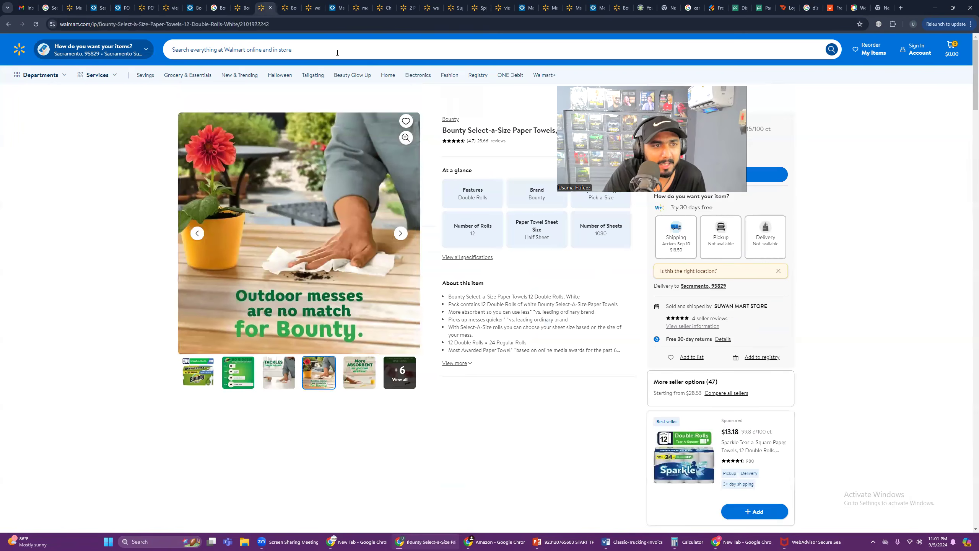
left_click(289, 7)
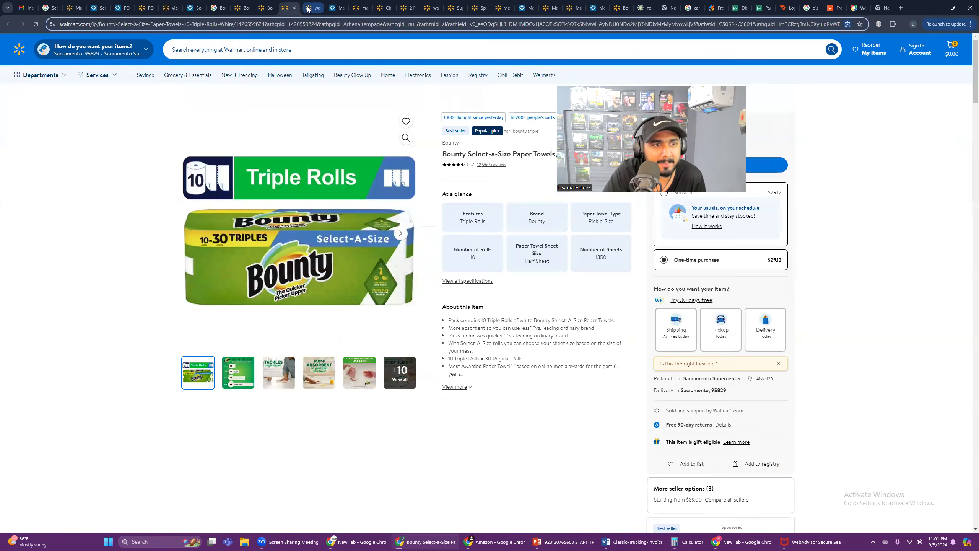
left_click(308, 8)
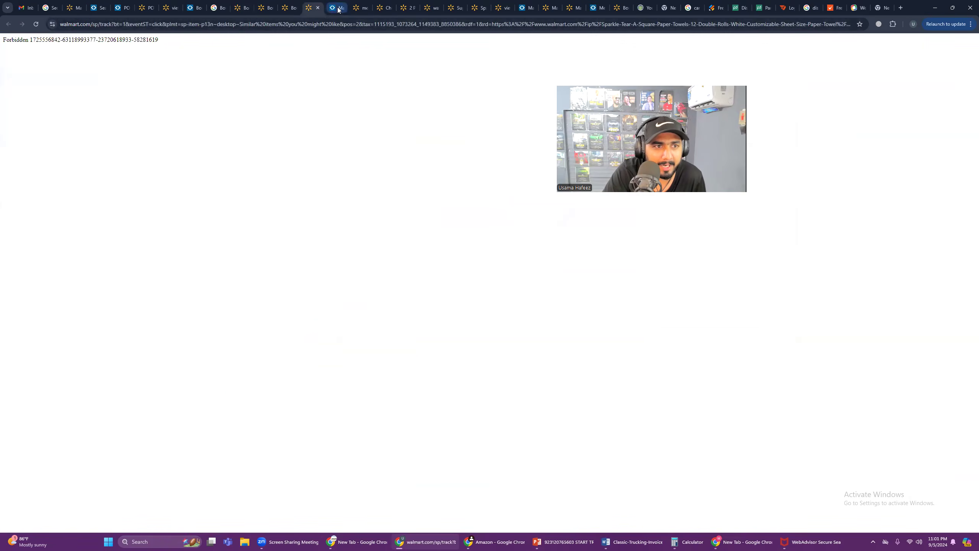
left_click(354, 9)
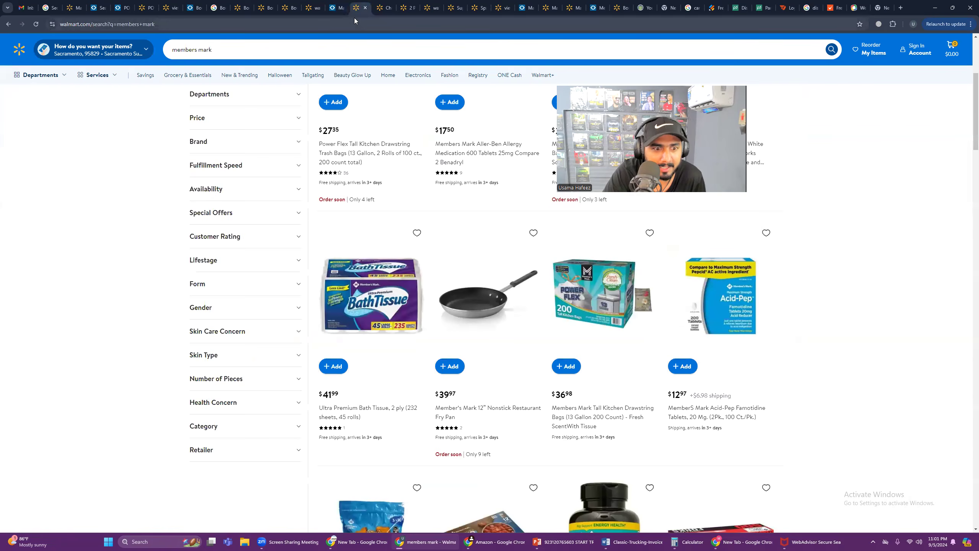
left_click(379, 8)
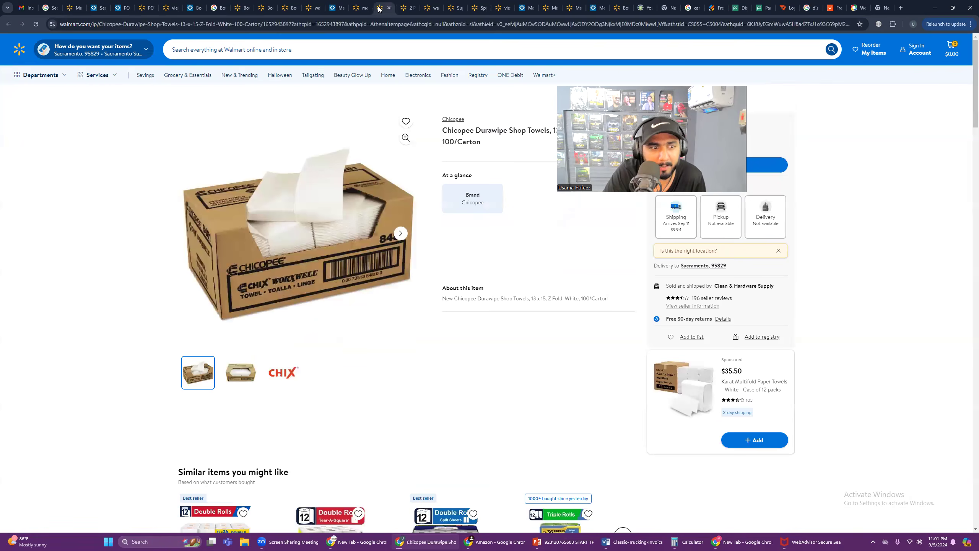
left_click(405, 8)
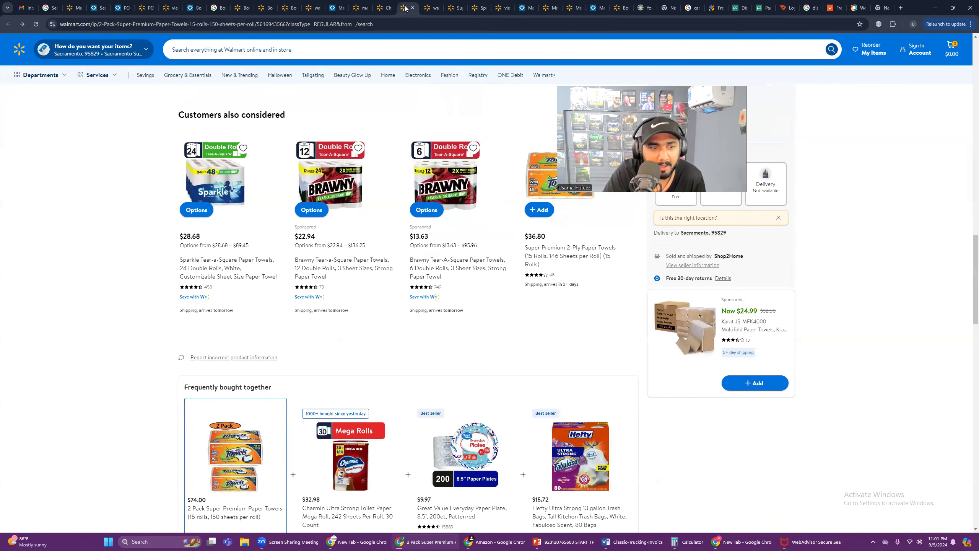
left_click(434, 8)
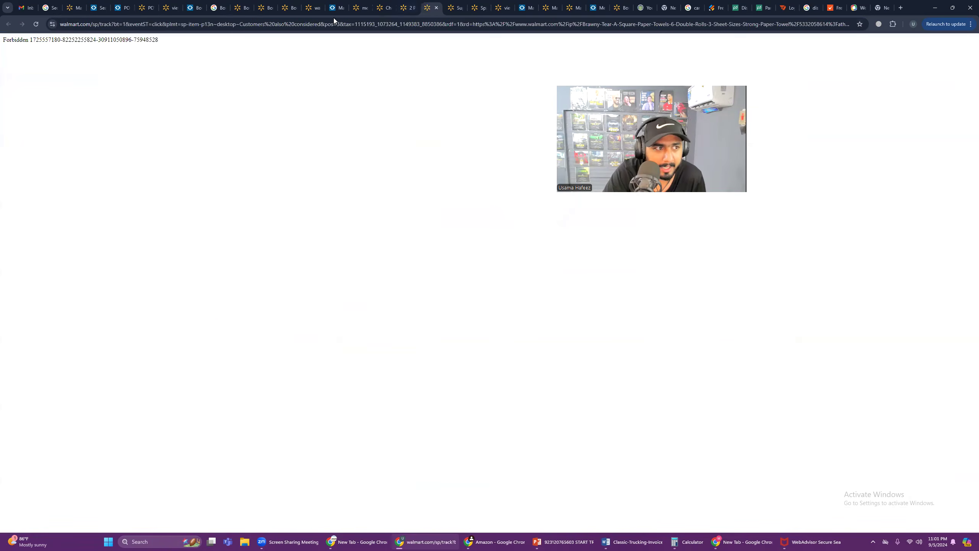
left_click(169, 8)
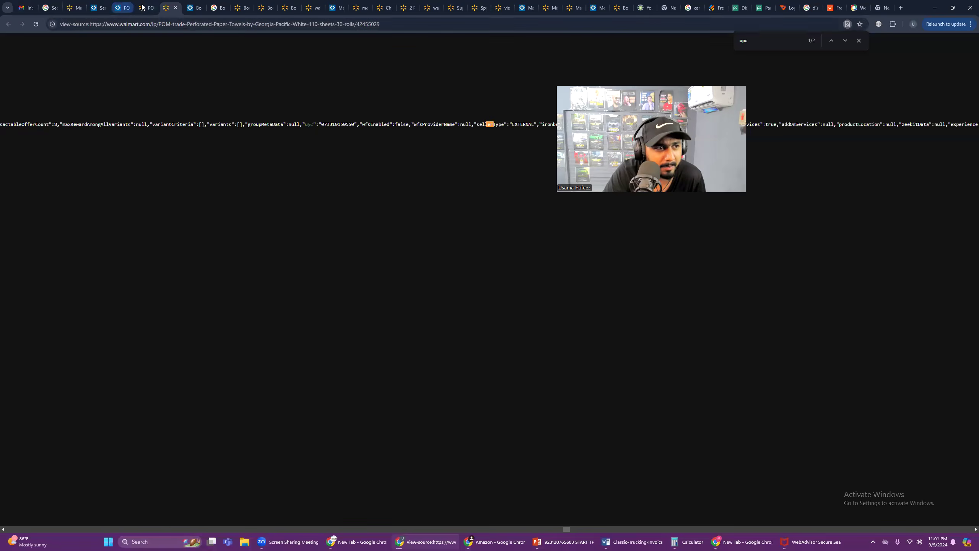
left_click(143, 7)
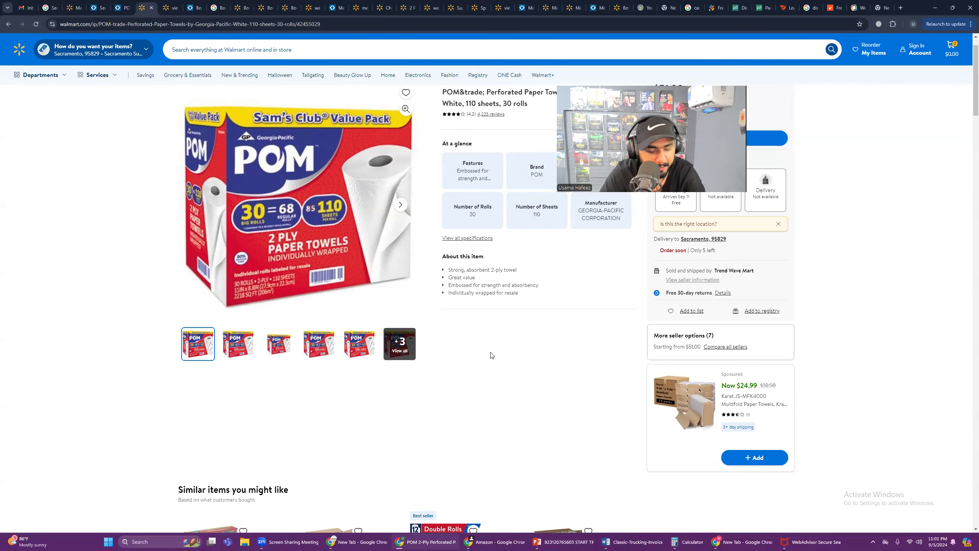
- Open the page source of the POM paper towels listing and find "upc" in it
key("ctrl+u")
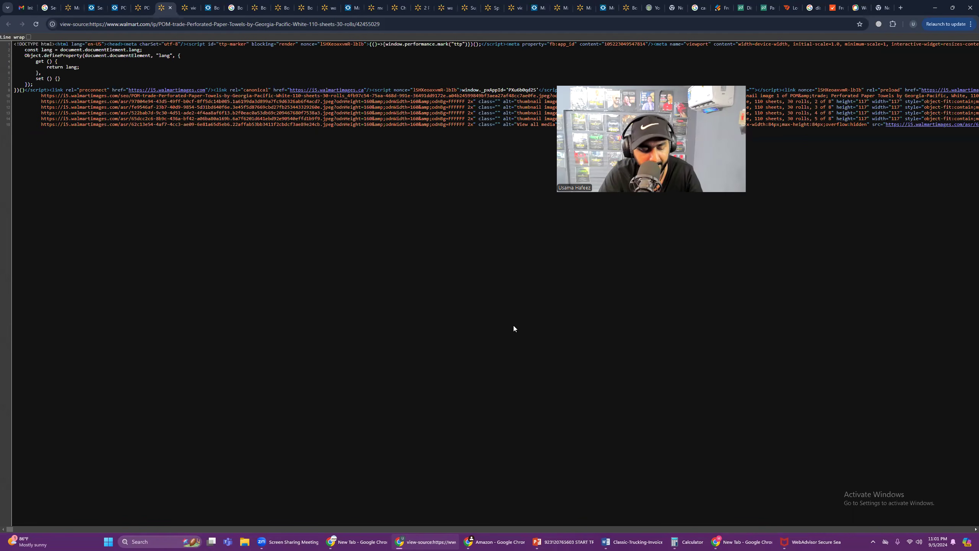
key("ctrl+f")
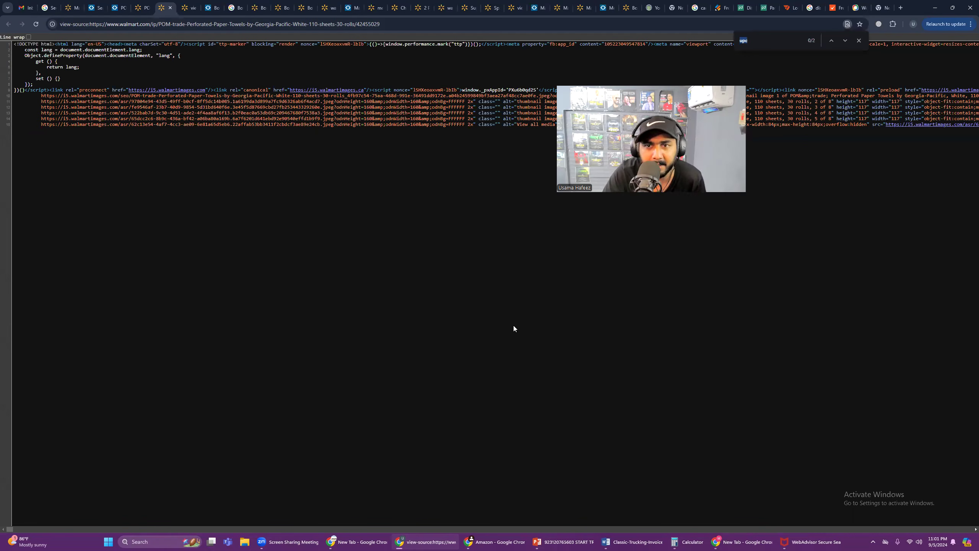
left_click(753, 39)
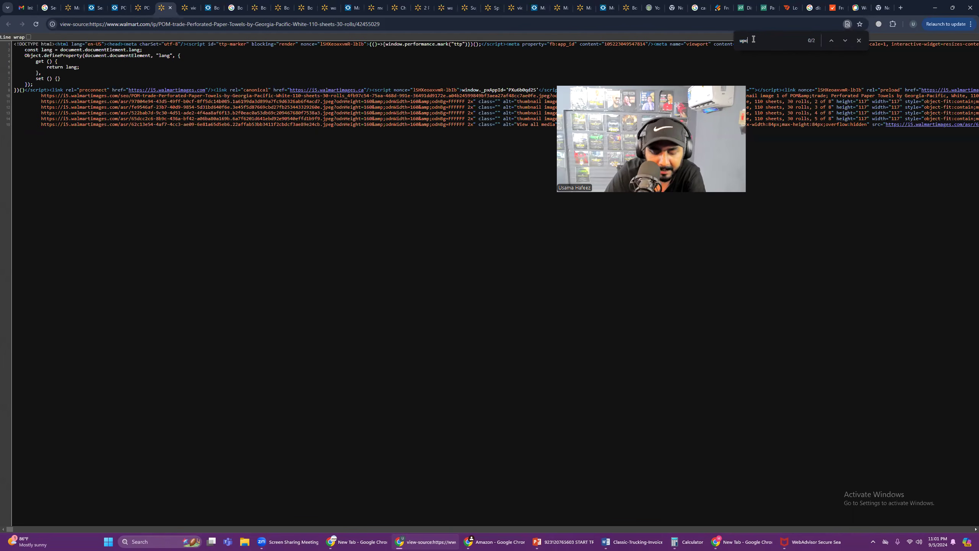
key("Return")
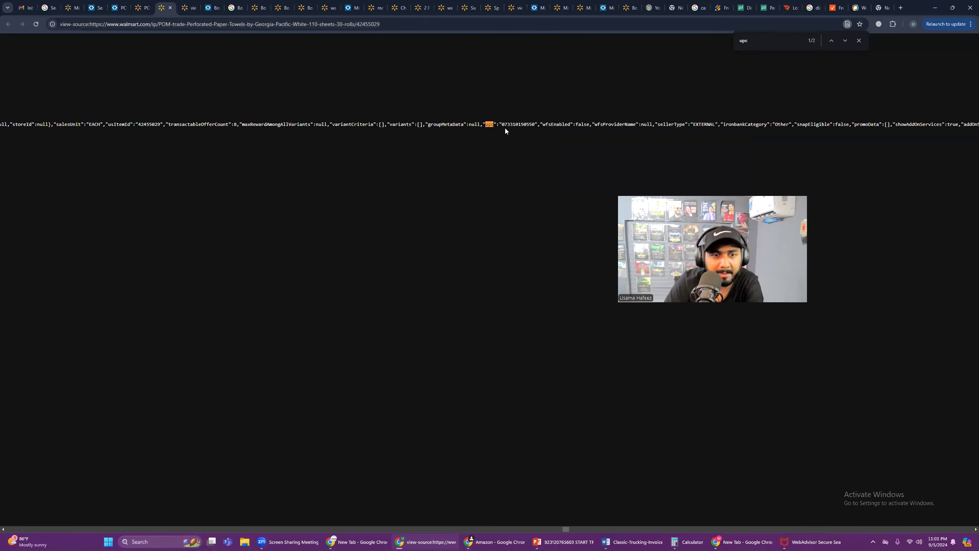
left_click(969, 24)
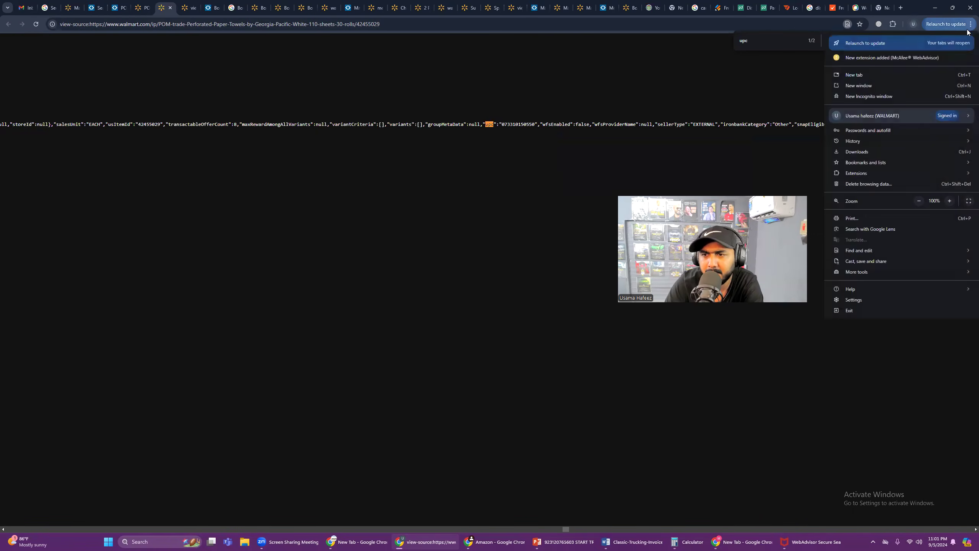
left_click(949, 201)
left_click(950, 201)
left_click(950, 201)
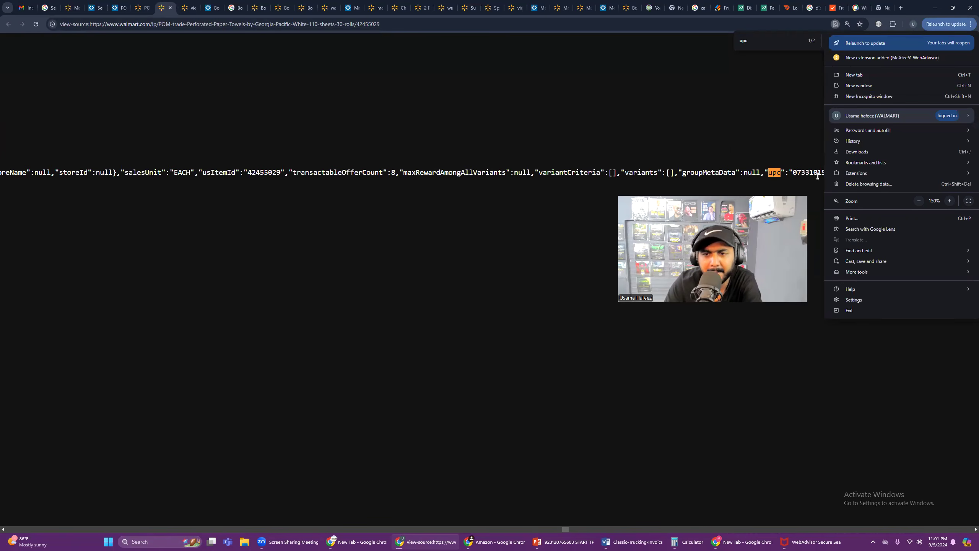
left_click(799, 172)
left_click_drag(794, 172, 840, 174)
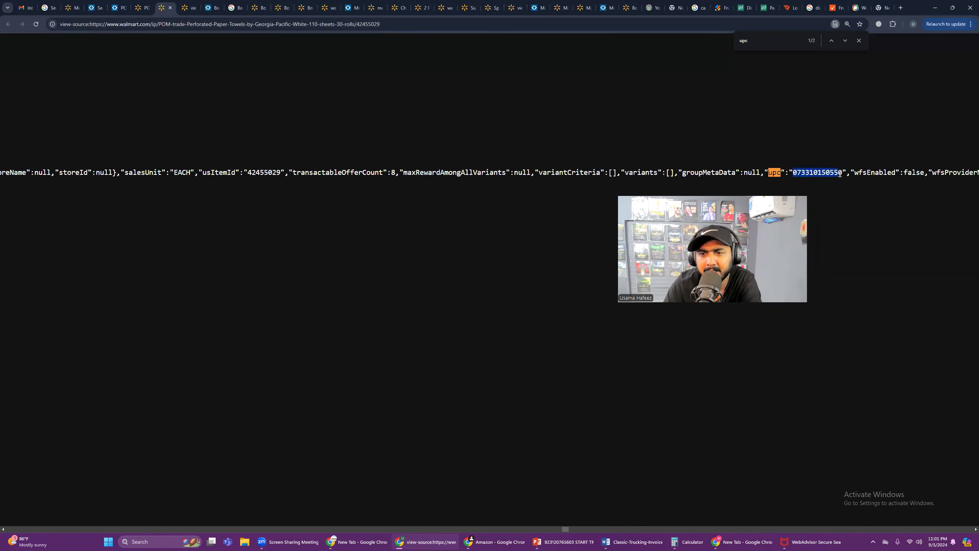
right_click(834, 172)
left_click(848, 186)
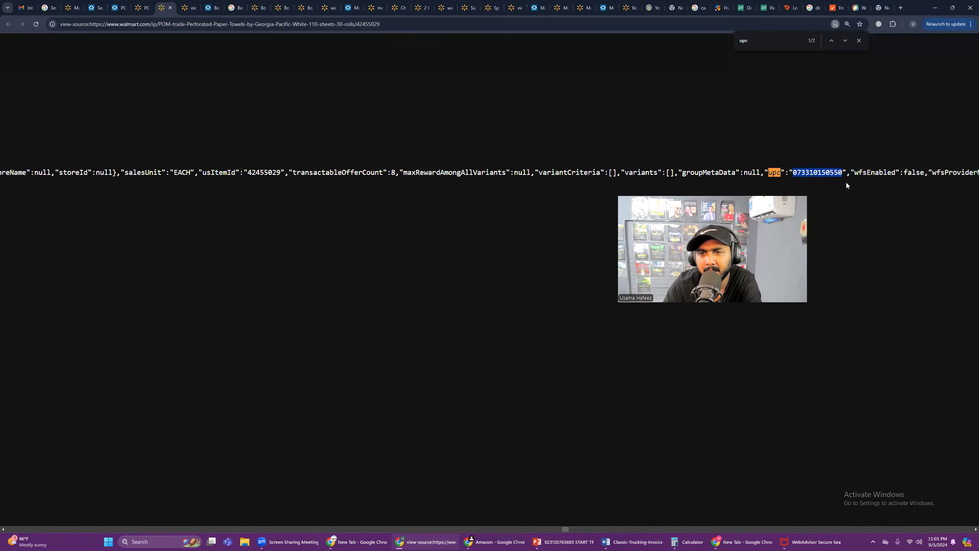
left_click(901, 8)
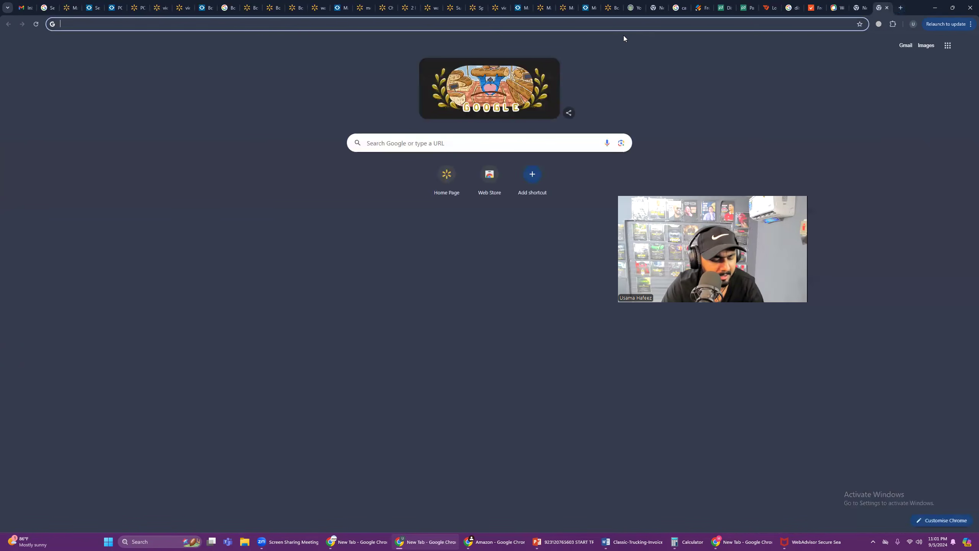
key("ctrl+v")
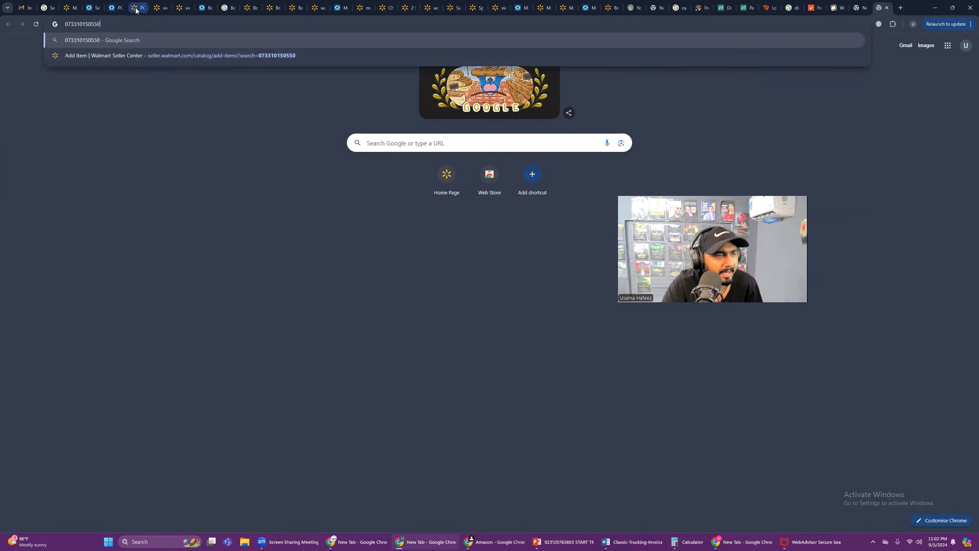
- Switch to Seller Center, open the catalog and start adding items
left_click(71, 12)
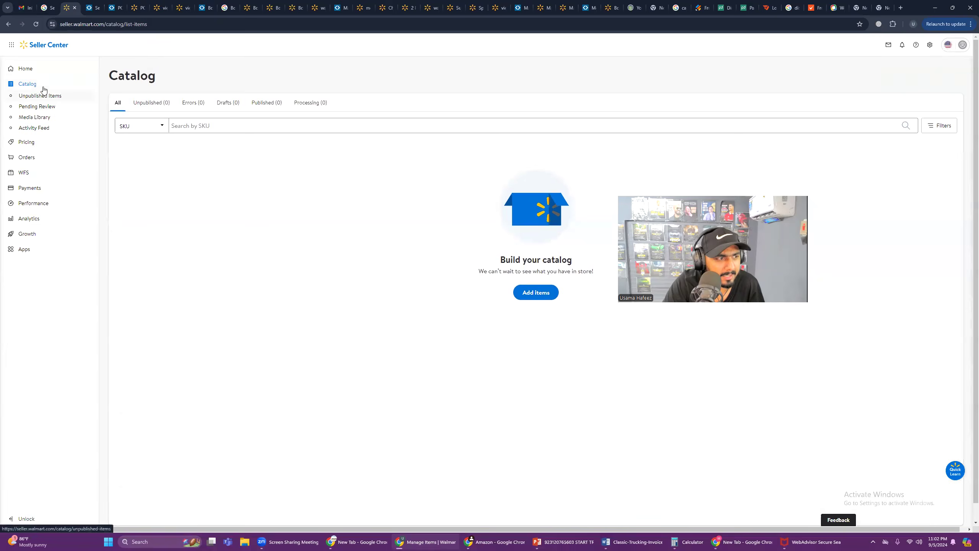
left_click(23, 69)
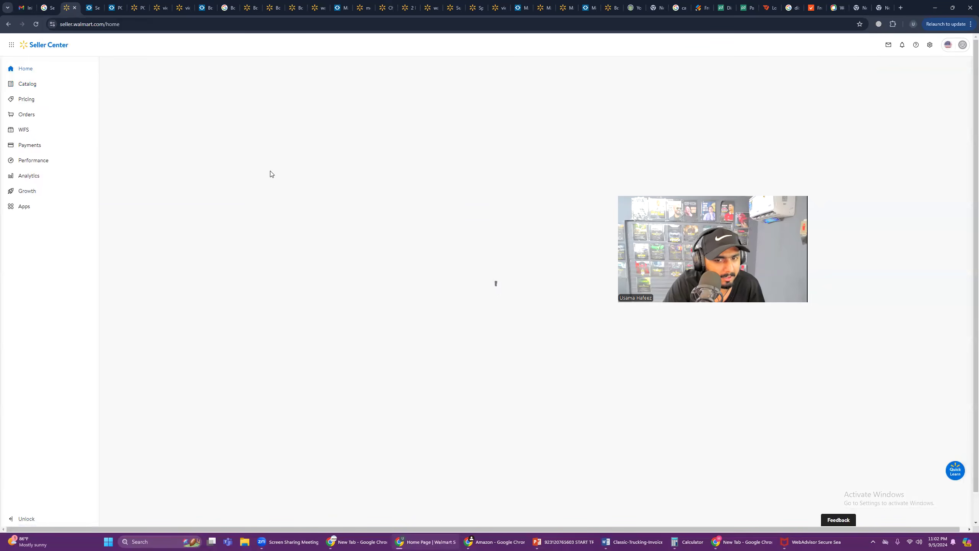
left_click(28, 83)
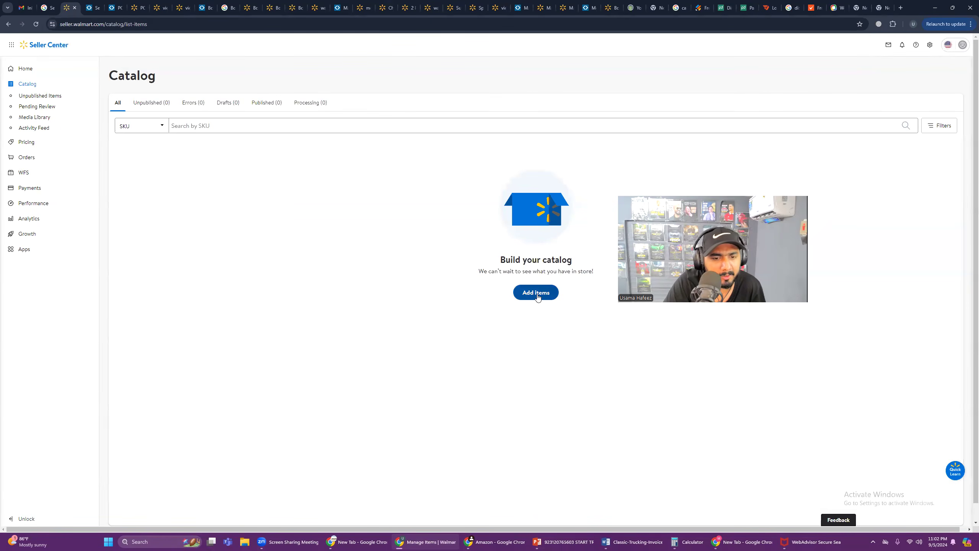
left_click(536, 292)
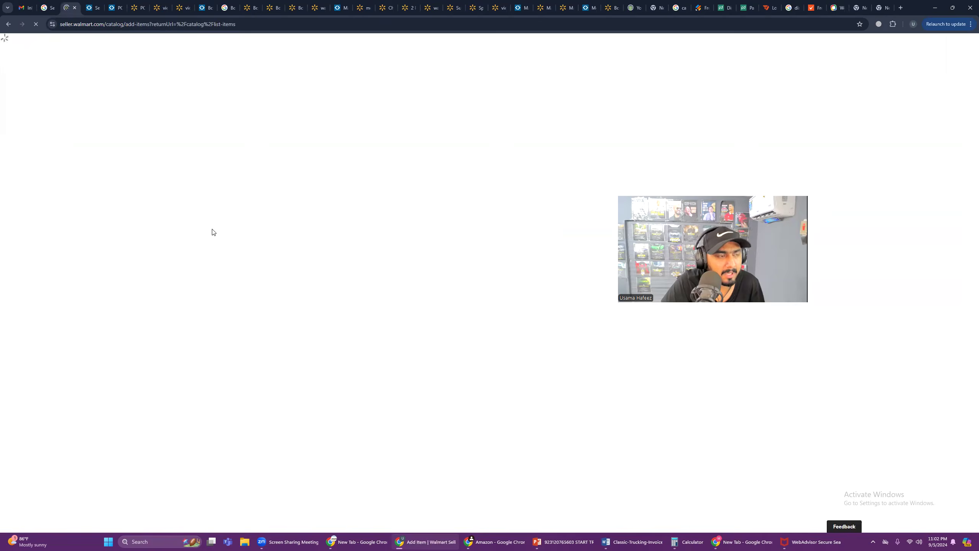
left_click(338, 285)
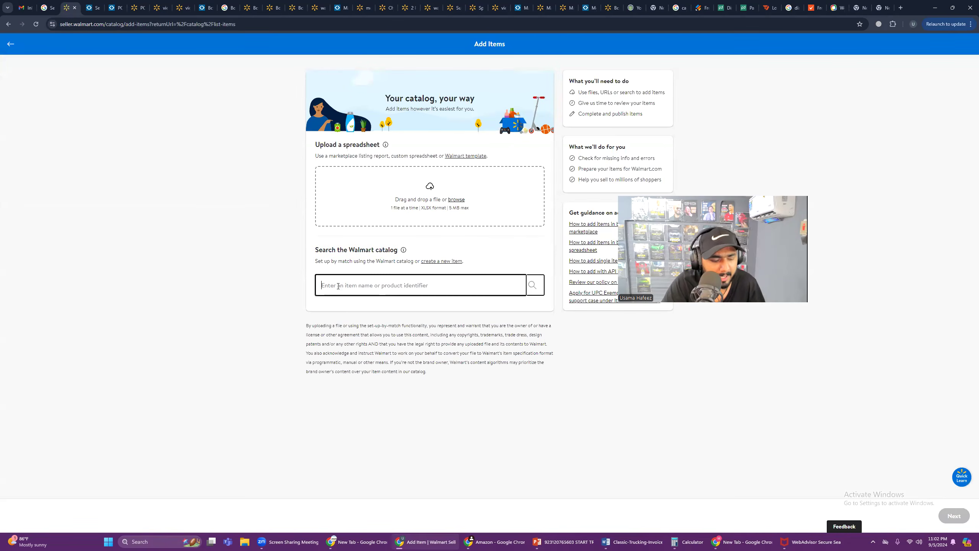
key("ctrl+v")
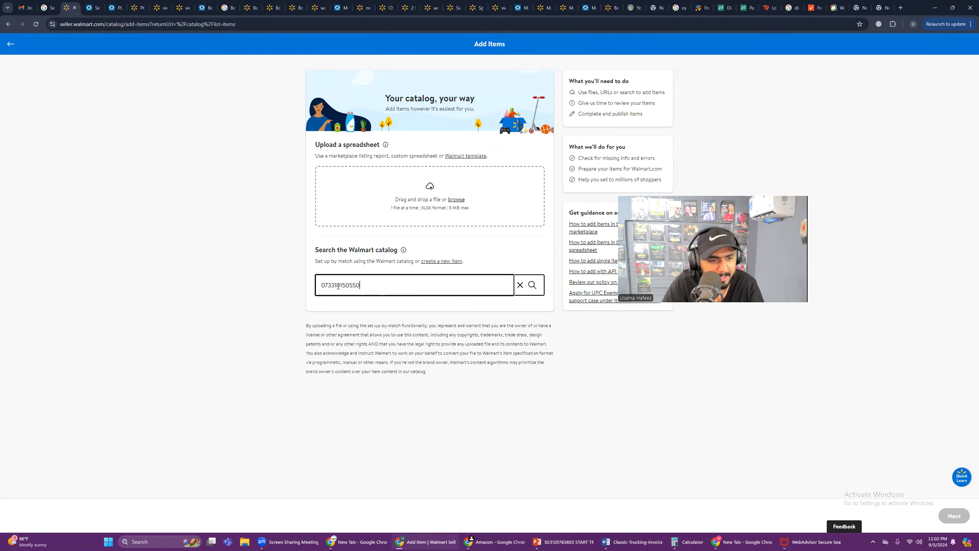
left_click(532, 284)
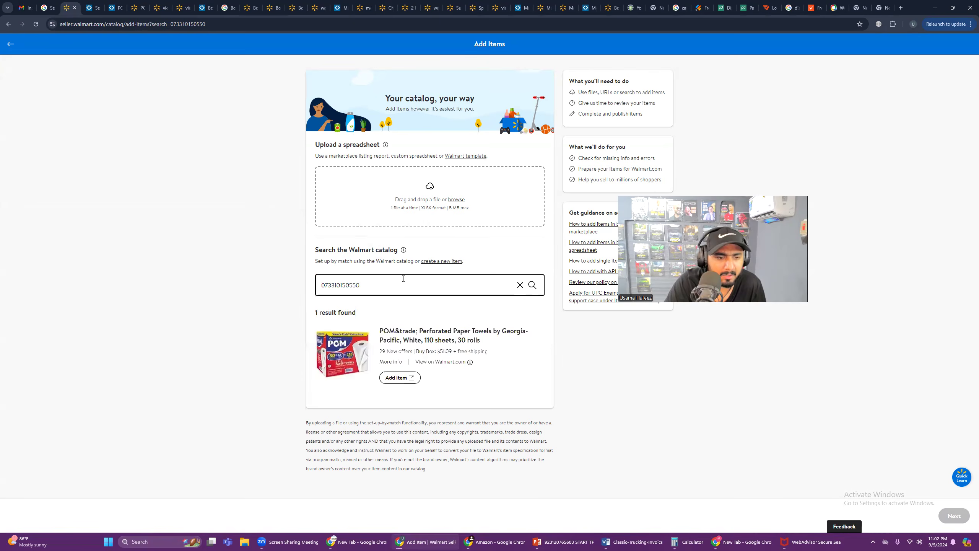
left_click(399, 377)
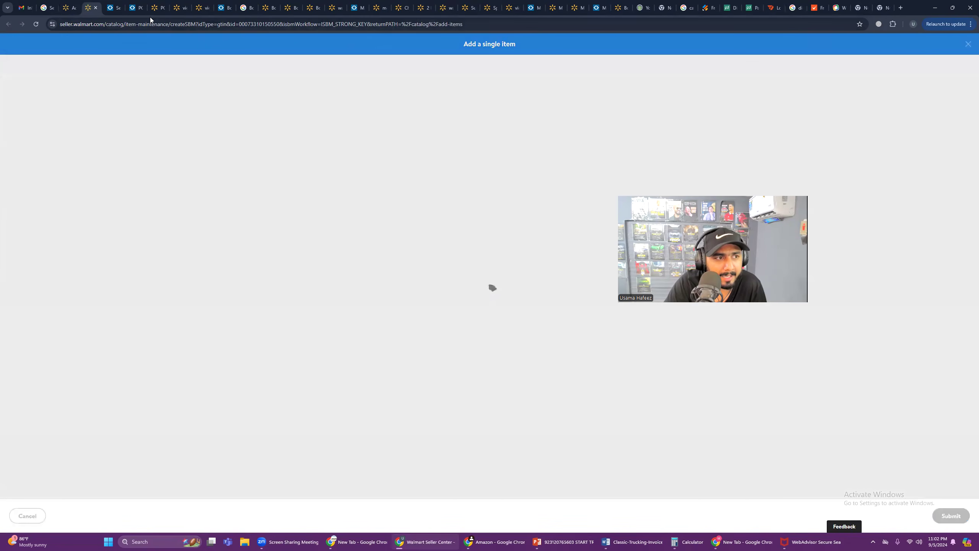
- Compare the title and price of the POM 30-roll paper towels on the Sam's Club and Walmart product pages
left_click(135, 7)
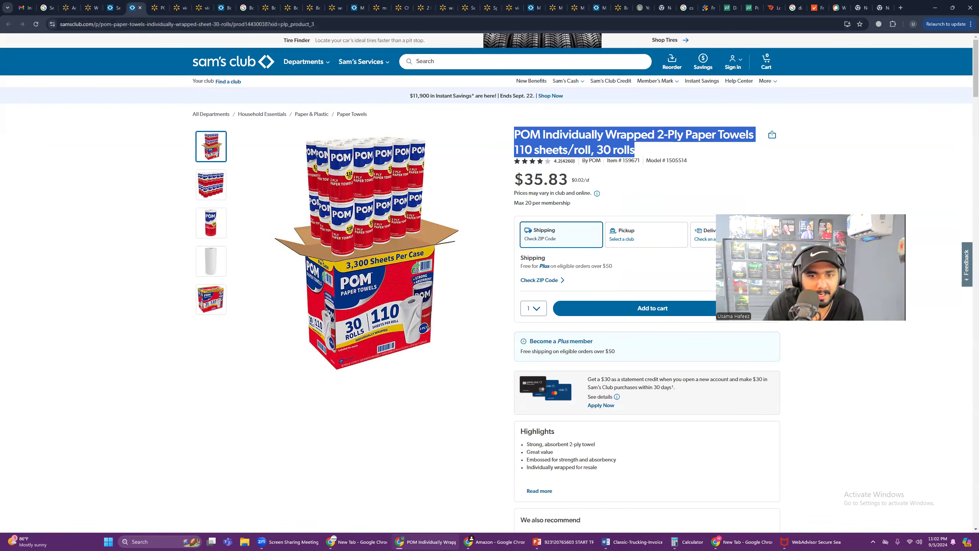
left_click(725, 177)
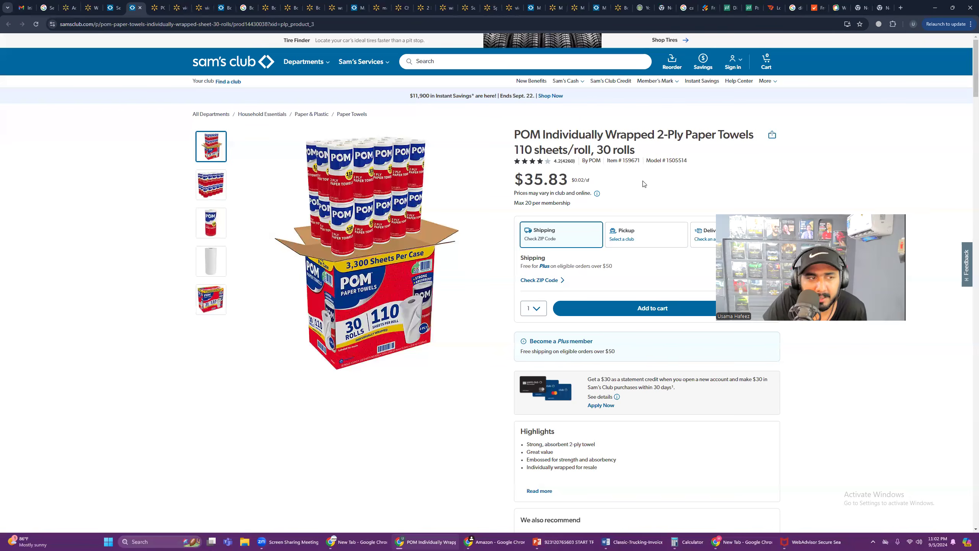
left_click(198, 8)
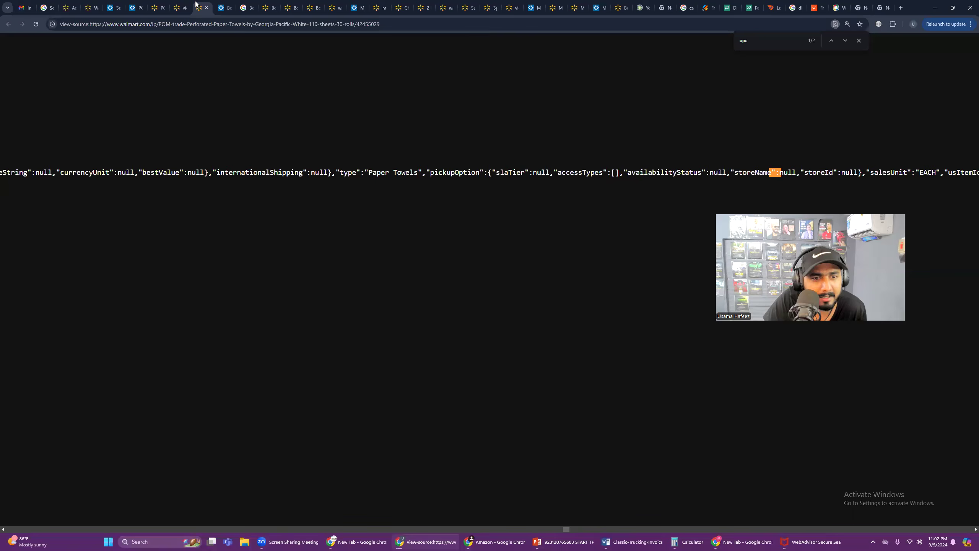
left_click(156, 8)
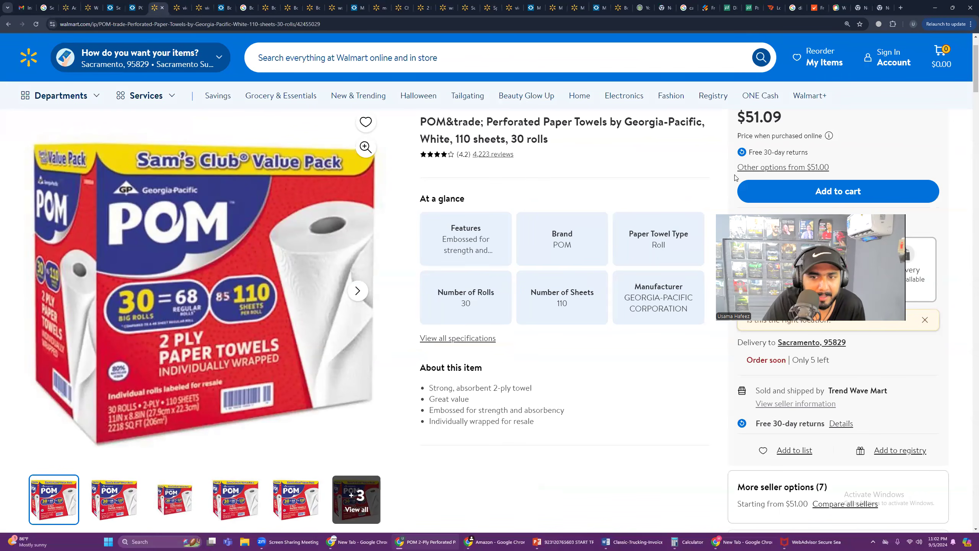
left_click(134, 7)
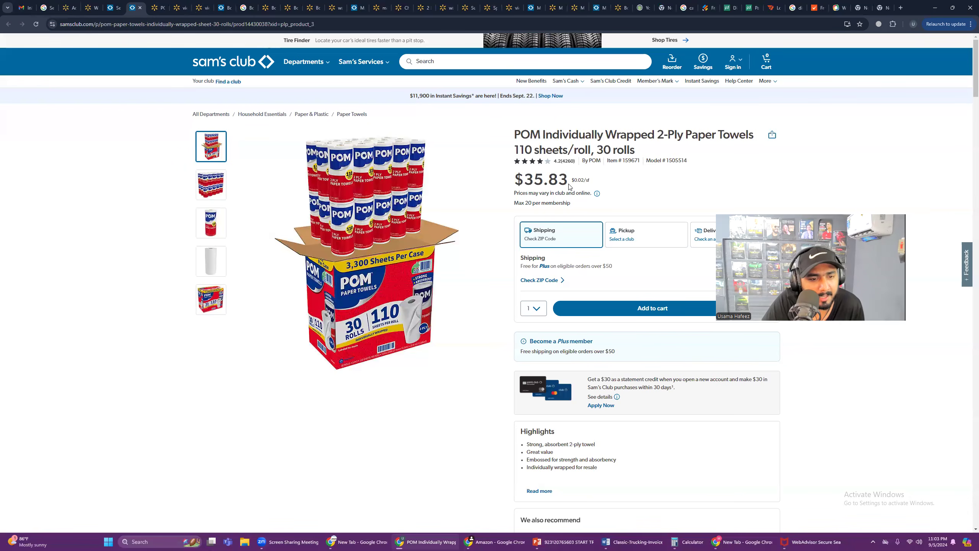
left_click(180, 9)
left_click(155, 8)
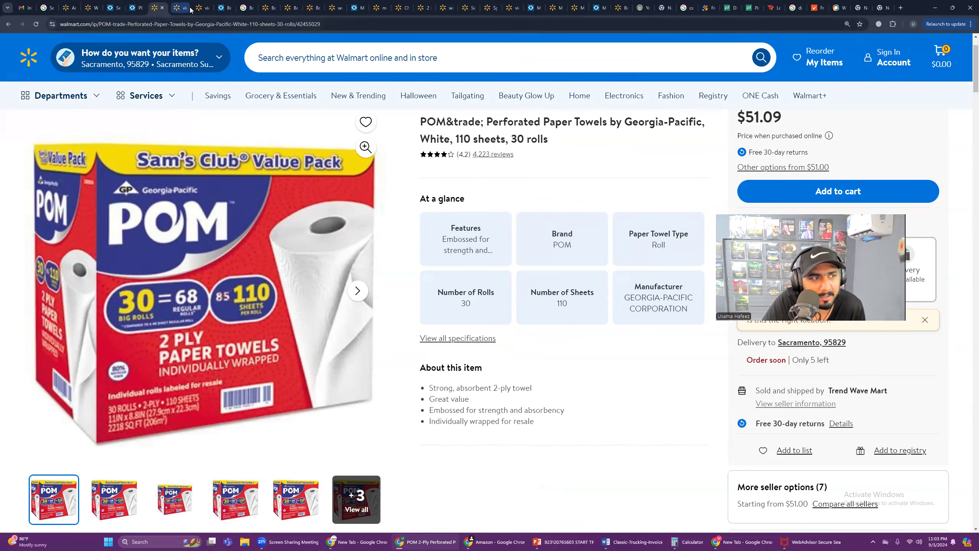
left_click(131, 9)
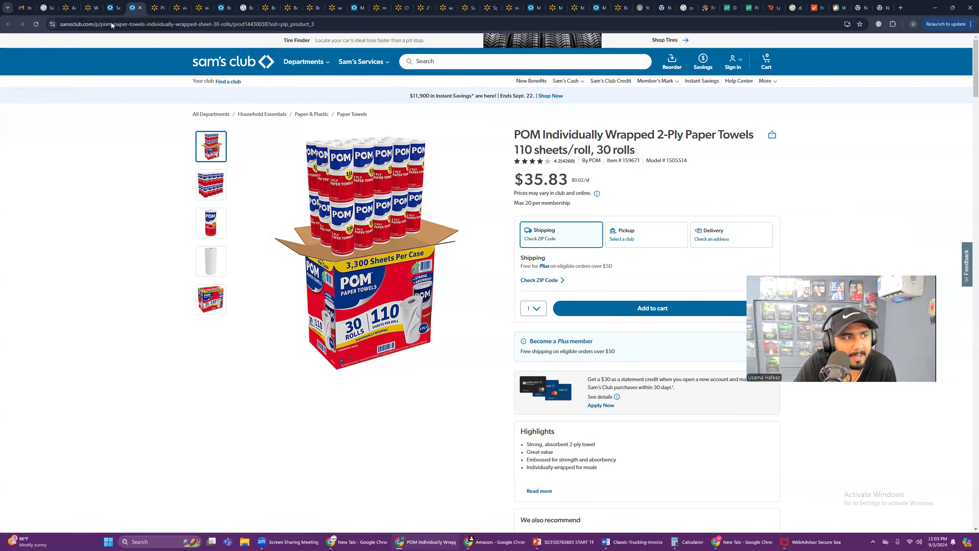
- Return to the single-item form for the POM paper towels and enter PAPER TOWEL as the SKU
left_click(91, 8)
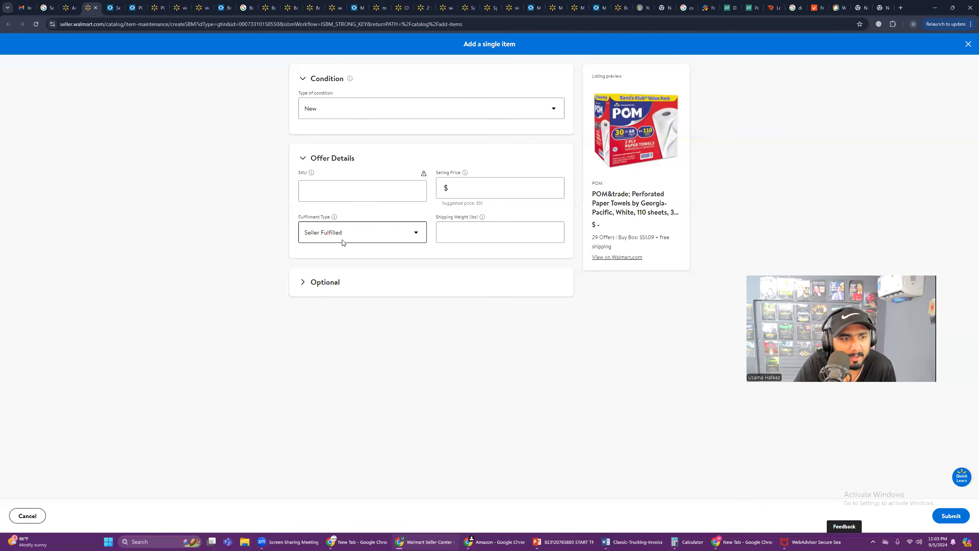
left_click(351, 191)
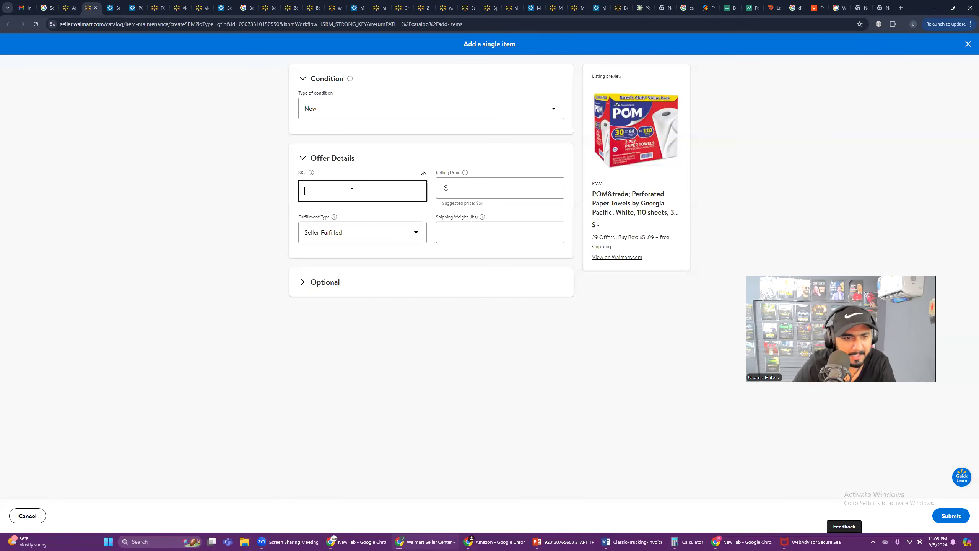
right_click(352, 190)
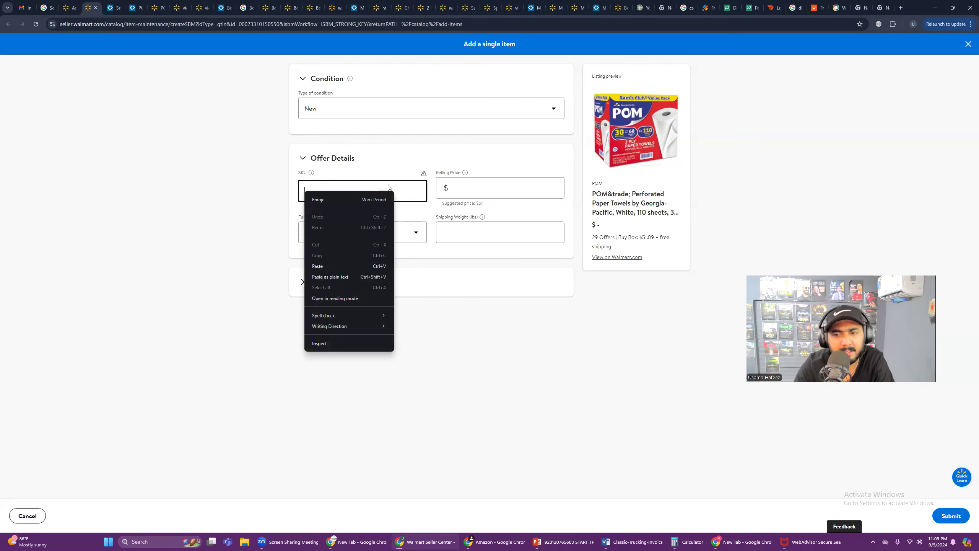
left_click(302, 194)
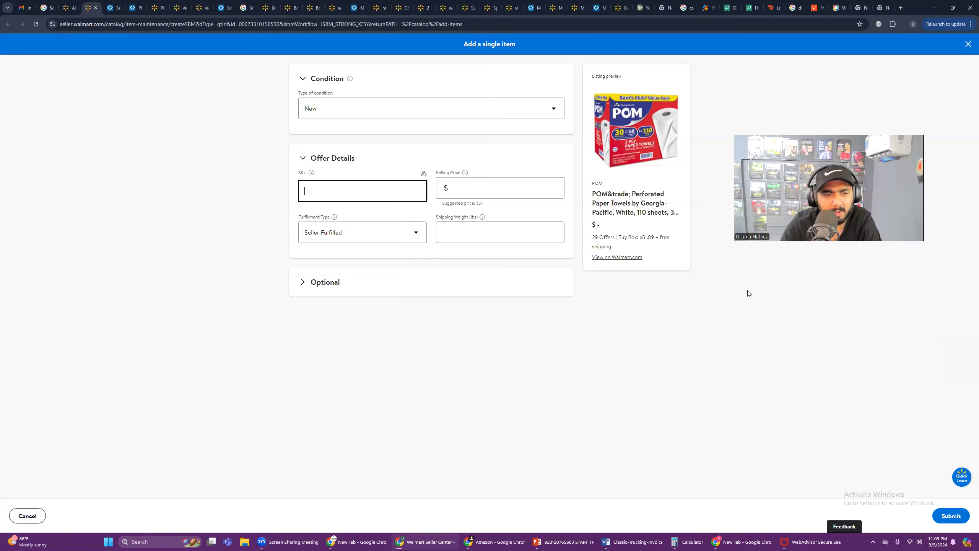
type("PAPER")
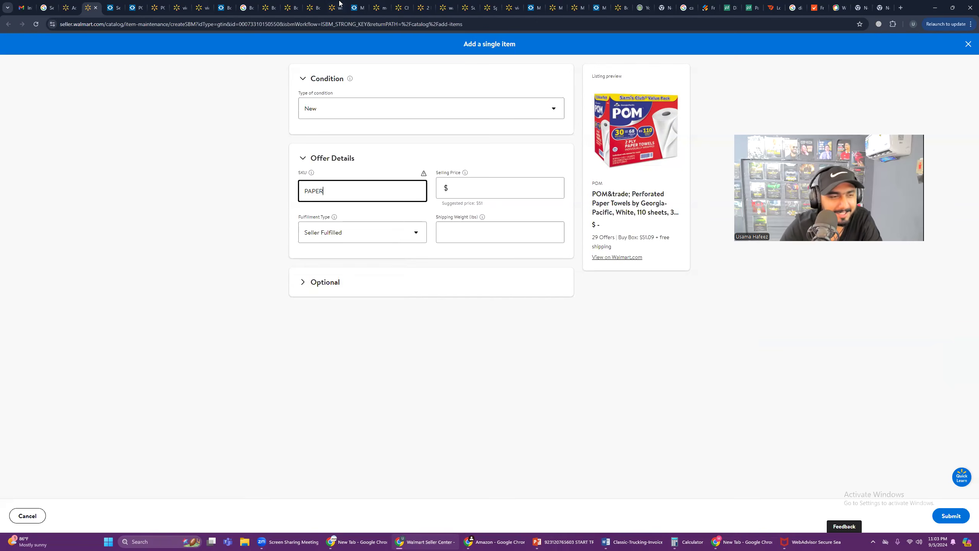
left_click(149, 9)
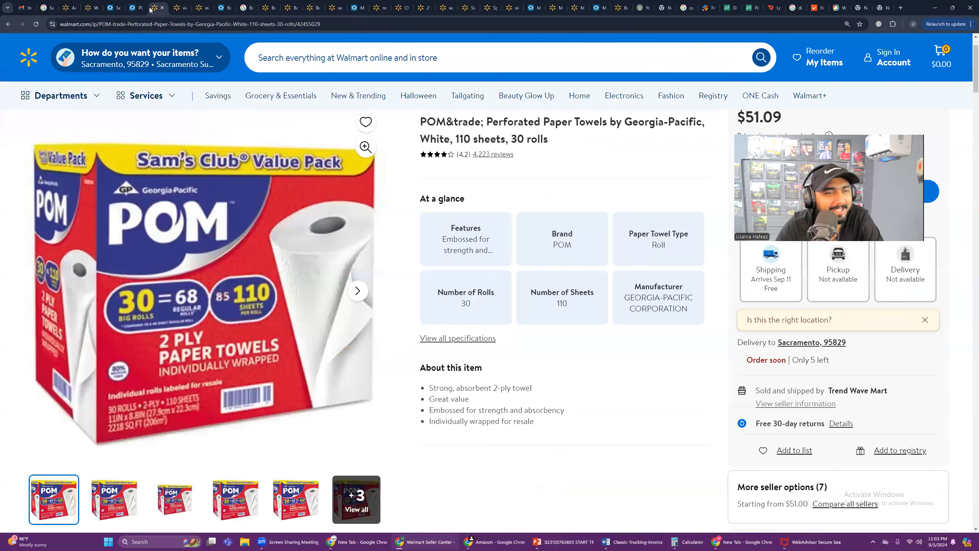
left_click(92, 8)
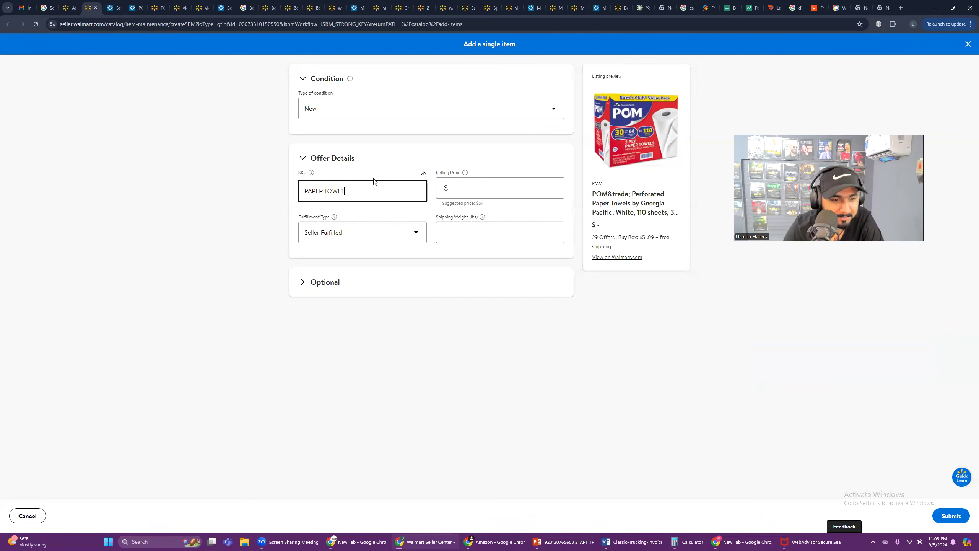
- Set the selling price of the POM paper towels offer to $54
left_click(462, 188)
type("54")
left_click(466, 235)
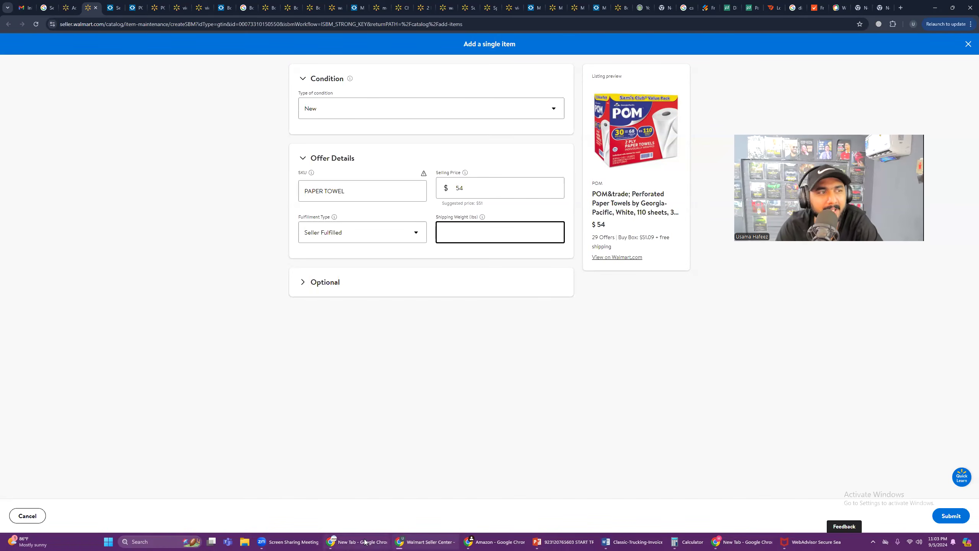
- Examine the product details, specifications and warranty information on the Walmart POM paper towels listing for the shipping weight
left_click(175, 4)
left_click(159, 7)
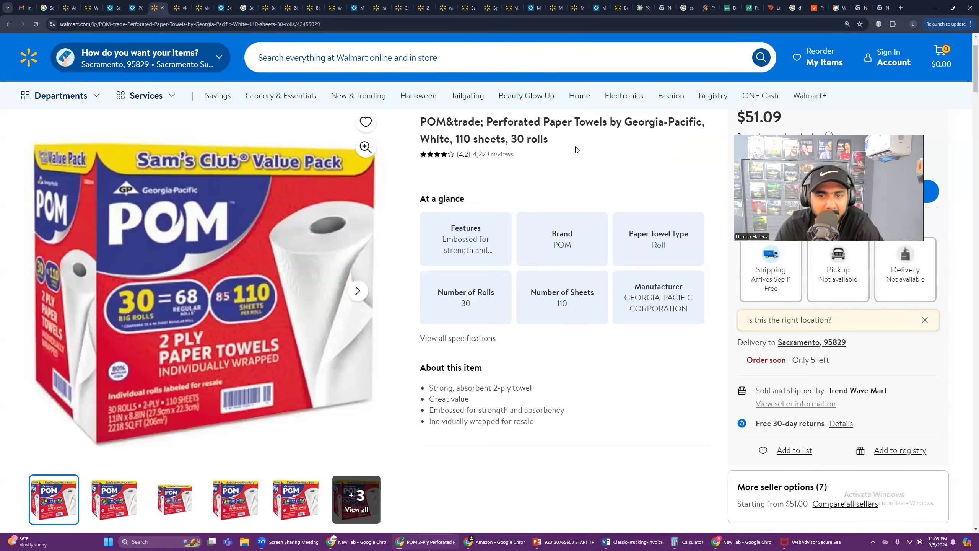
scroll(530, 285, "down", 5)
scroll(530, 285, "down", 6)
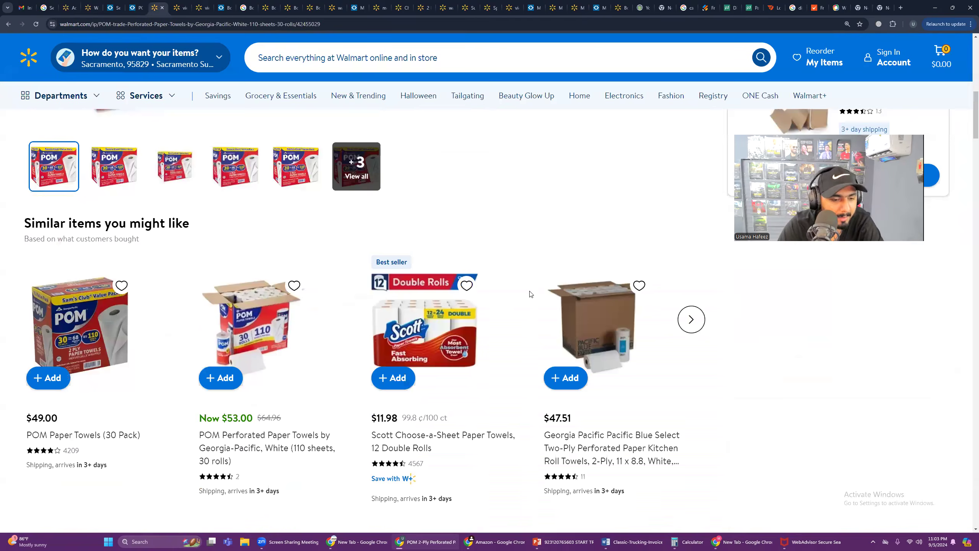
scroll(530, 294, "down", 5)
scroll(530, 293, "down", 9)
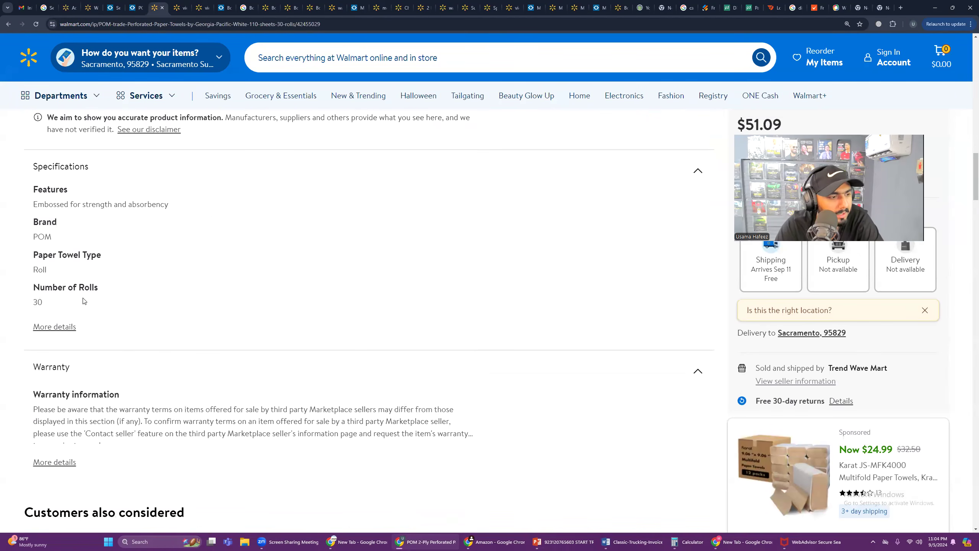
scroll(113, 361, "down", 5)
scroll(114, 329, "up", 1)
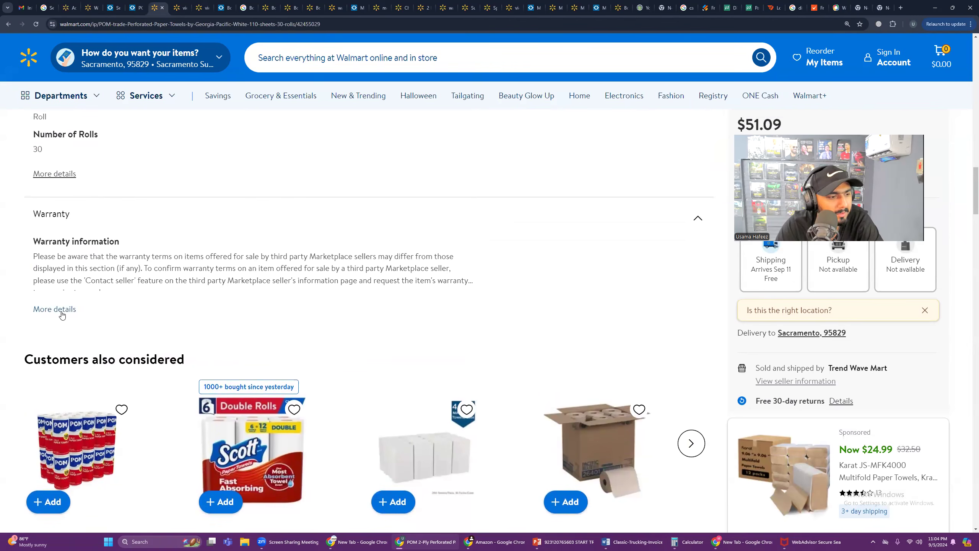
left_click(58, 310)
left_click(287, 302)
scroll(211, 290, "up", 10)
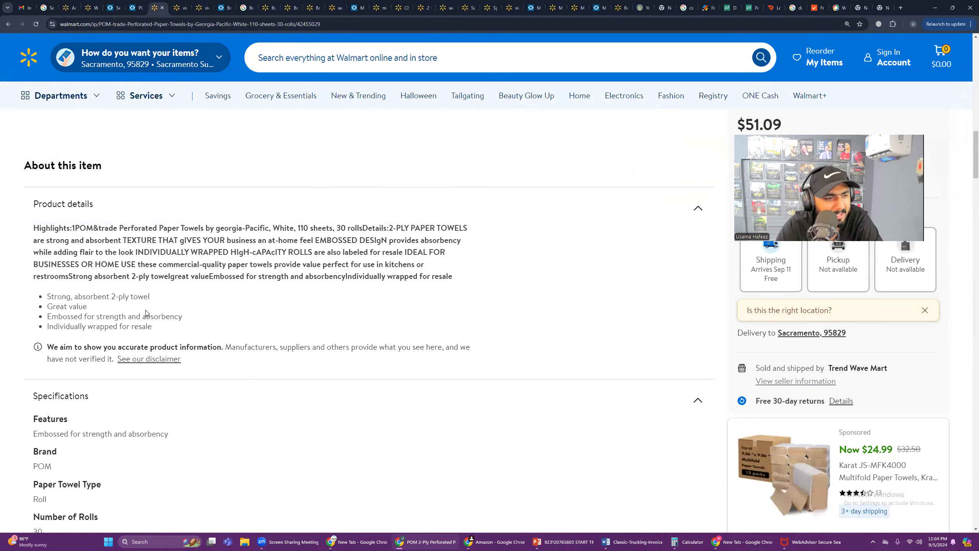
scroll(151, 312, "up", 8)
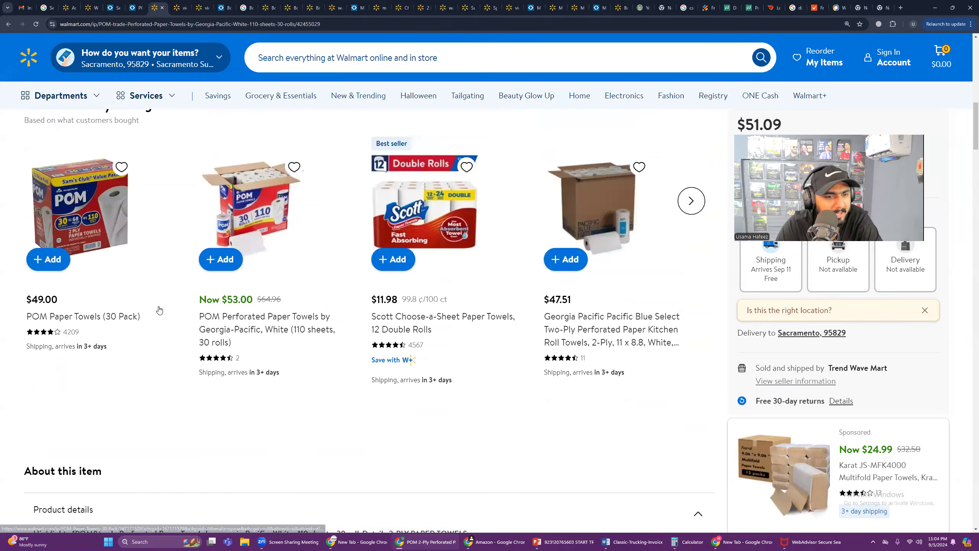
scroll(159, 309, "up", 5)
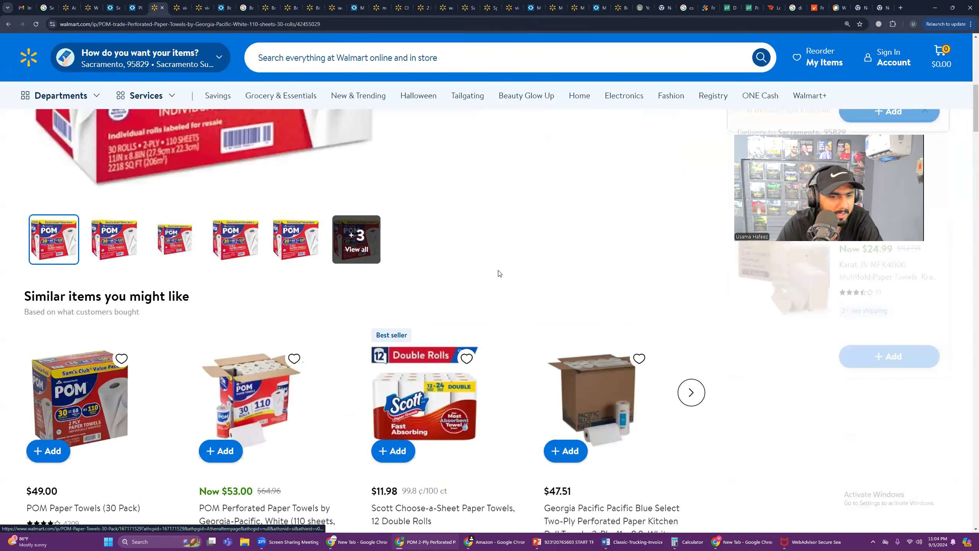
scroll(500, 273, "up", 7)
- Check the Sam's Club product details for the weight, and set the shipping weight in the single-item form to 10 lbs
left_click(136, 8)
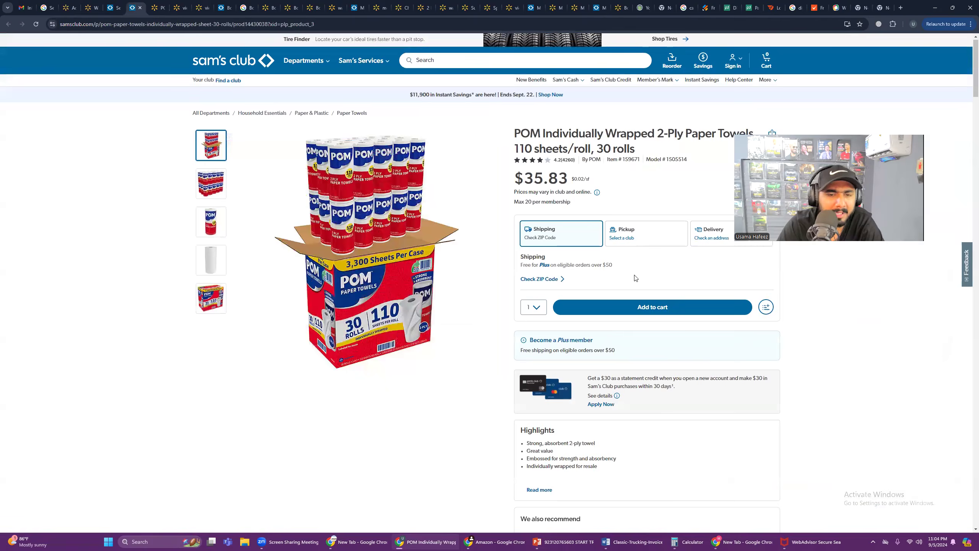
scroll(634, 277, "down", 15)
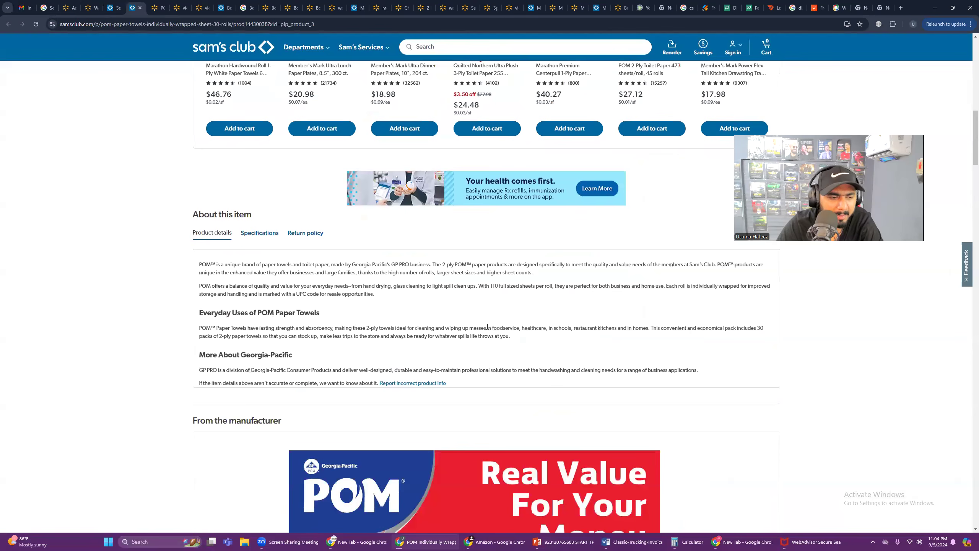
scroll(318, 335, "down", 6)
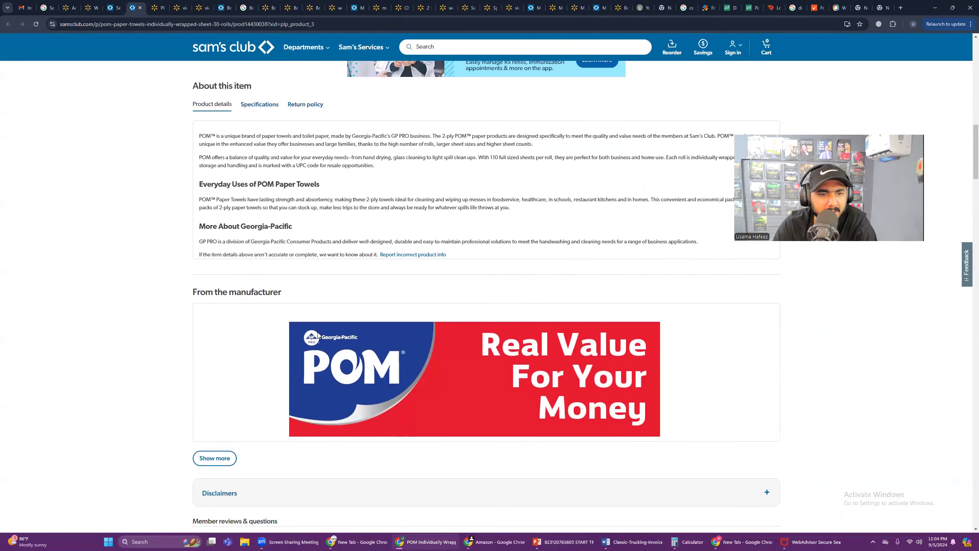
scroll(318, 334, "down", 2)
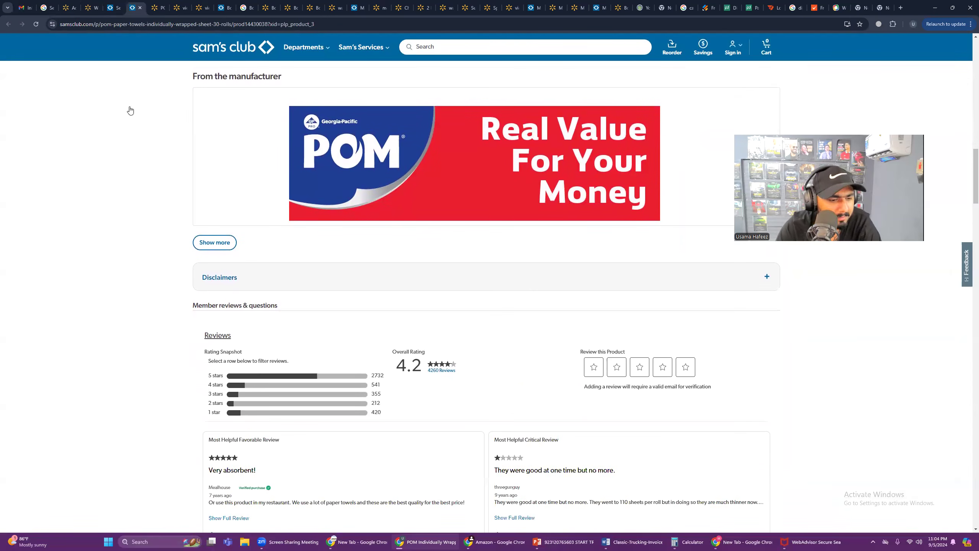
left_click(88, 8)
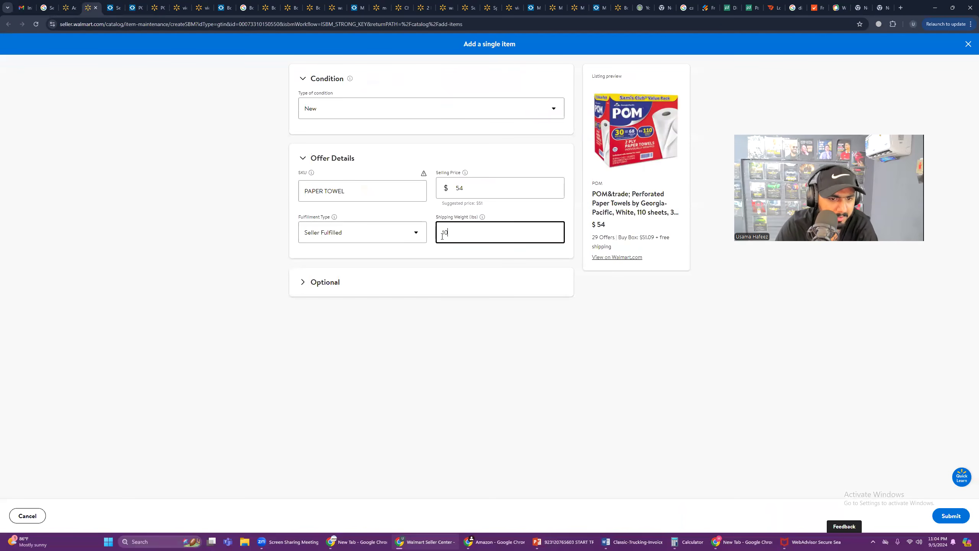
- Choose Seller Fulfilled as the fulfillment type, submit the POM paper towels item, and dismiss the submission confirmation
left_click(382, 237)
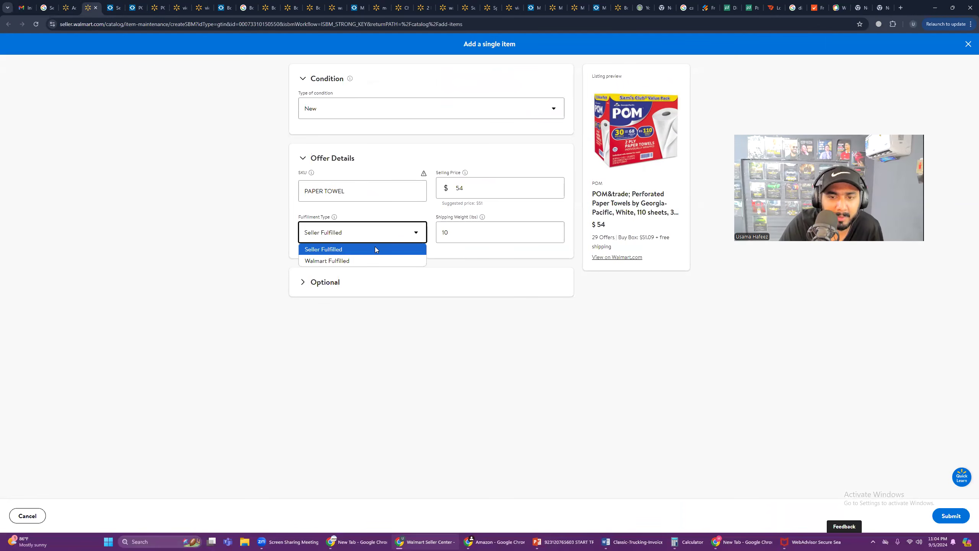
left_click(376, 249)
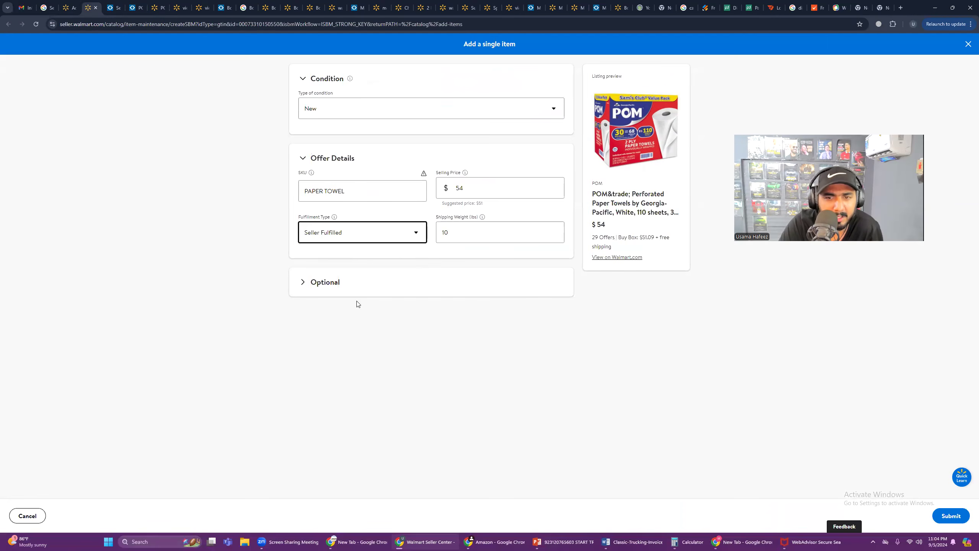
left_click(951, 516)
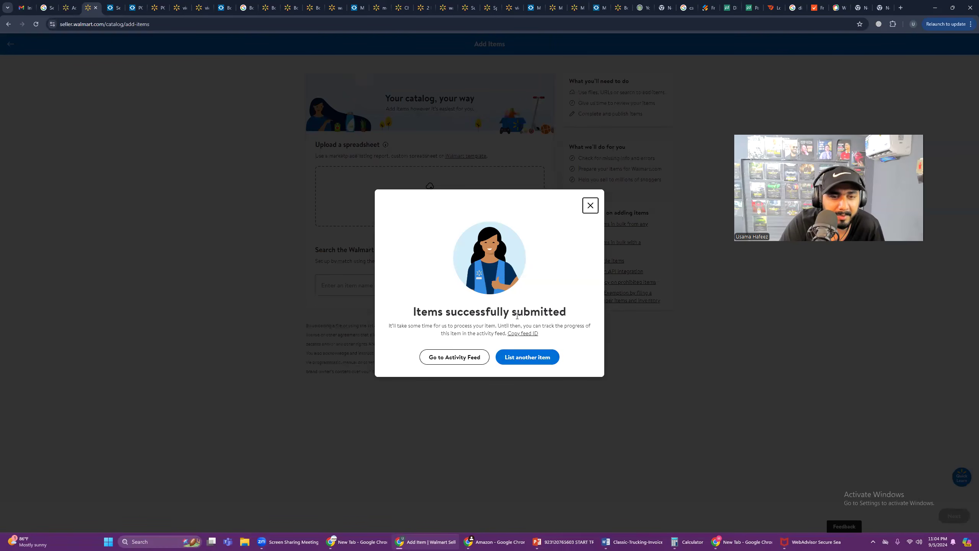
left_click(590, 210)
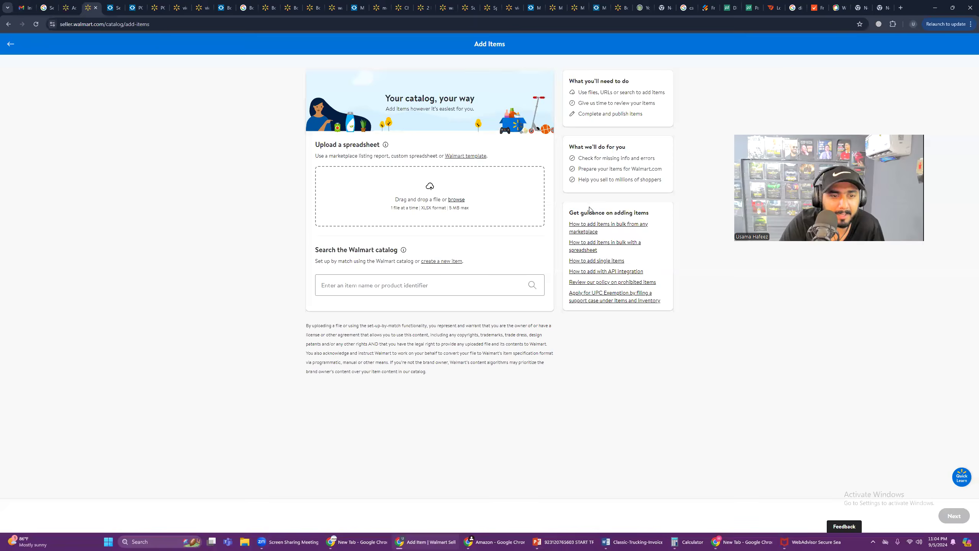
- Return to the catalog list and open the submitted POM paper towels item for editing
left_click(68, 8)
left_click(9, 45)
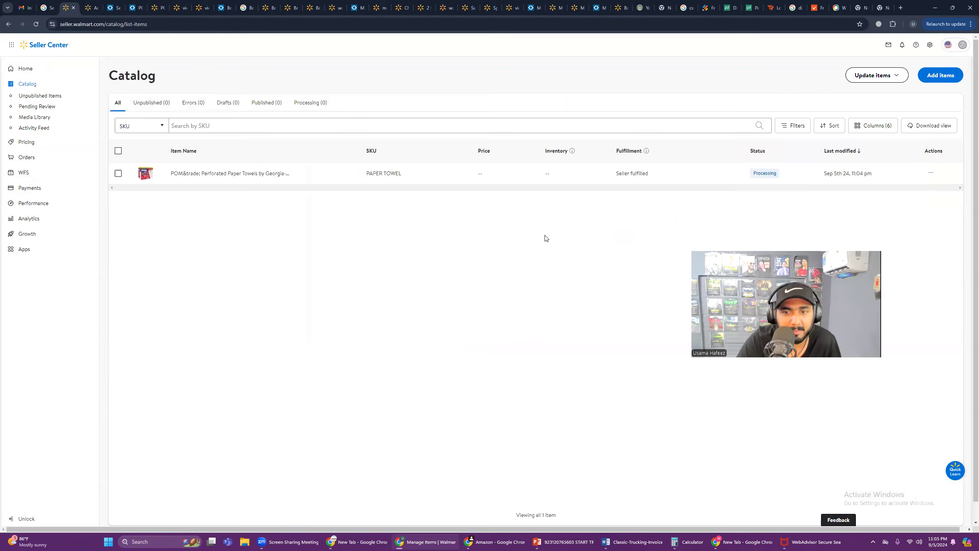
left_click(118, 174)
left_click(820, 124)
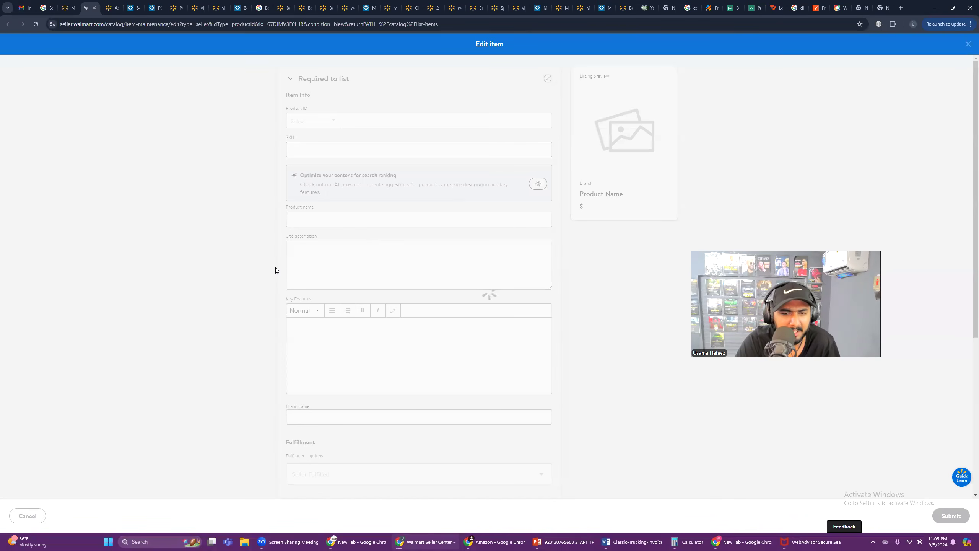
- Examine the item's edit form, including SKU, description, key features, images, site experience and product content attributes
scroll(279, 272, "down", 6)
scroll(282, 275, "down", 10)
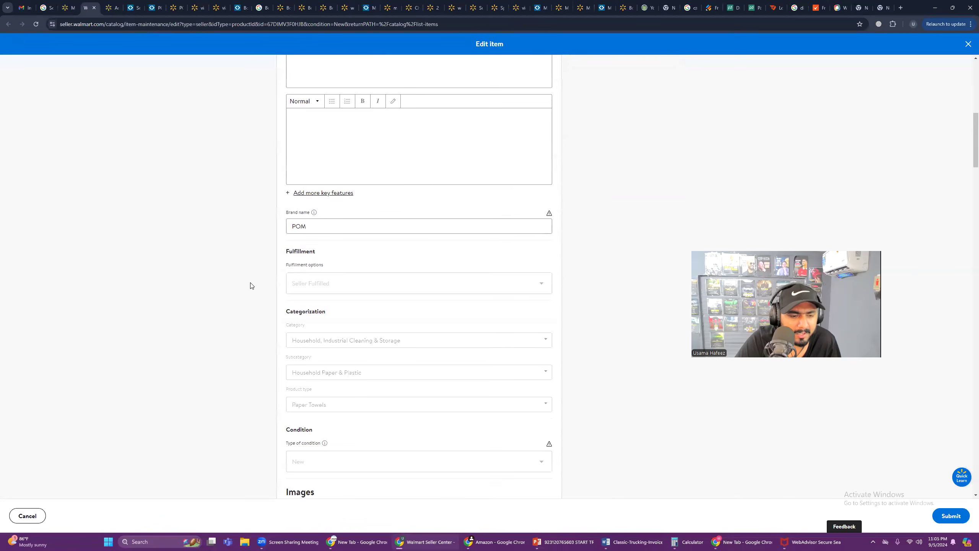
scroll(251, 287, "down", 3)
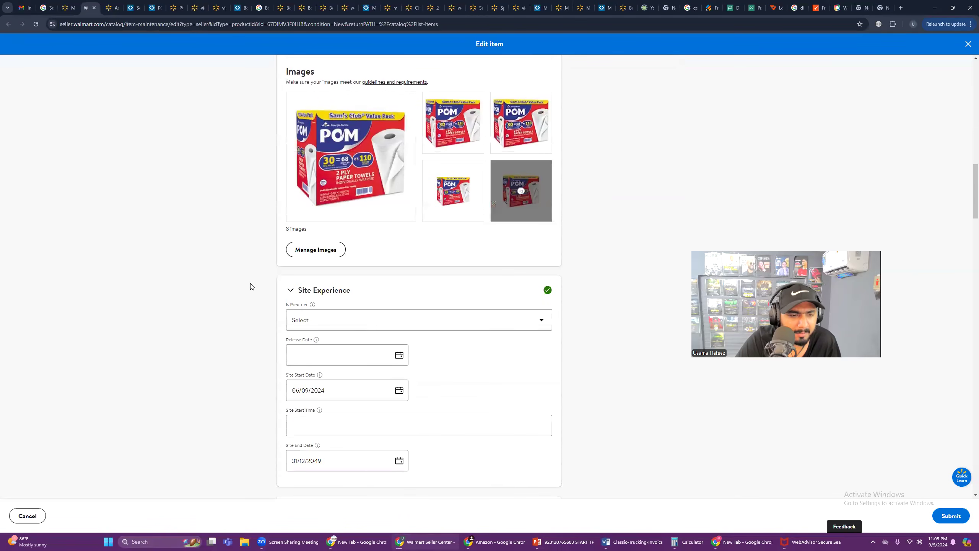
scroll(250, 286, "up", 18)
left_click(301, 153)
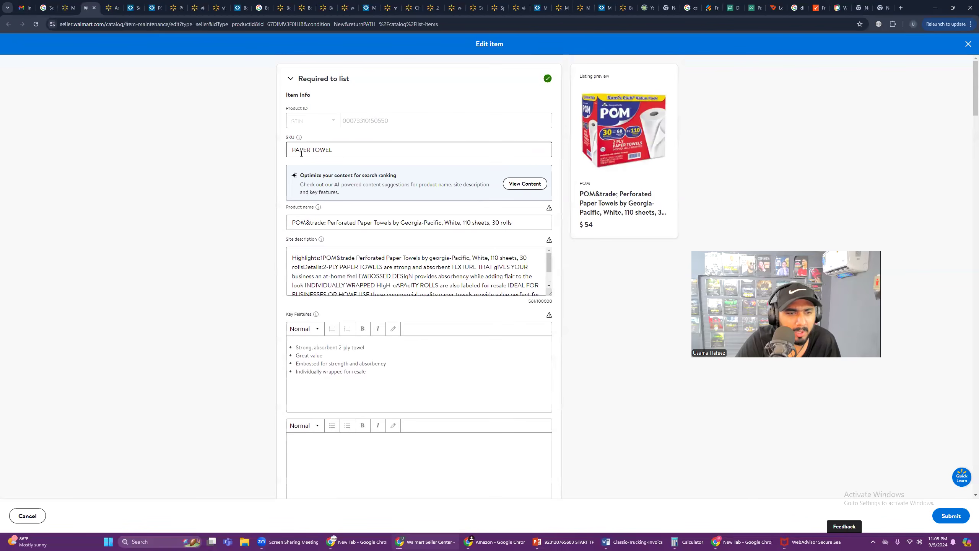
left_click(334, 148)
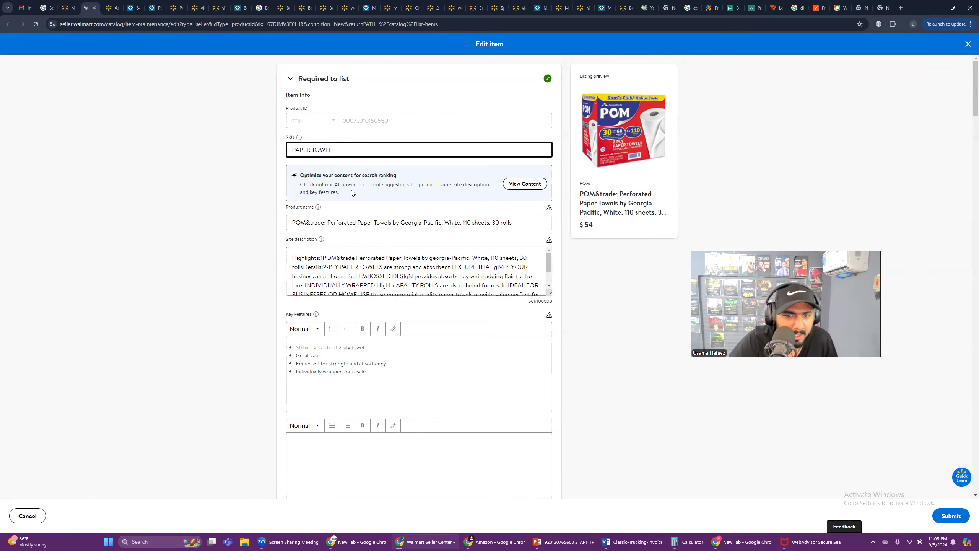
scroll(338, 278, "down", 1)
scroll(227, 274, "down", 3)
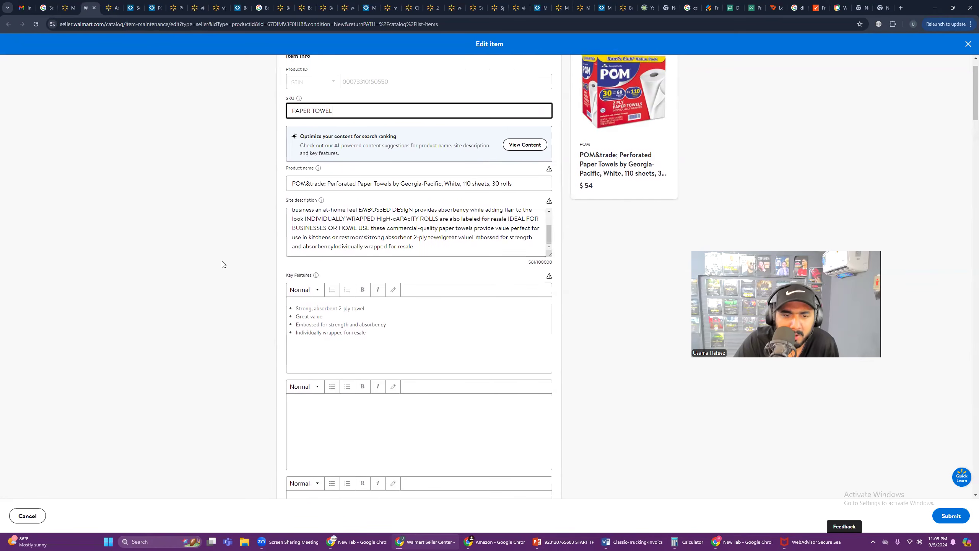
scroll(219, 257, "down", 4)
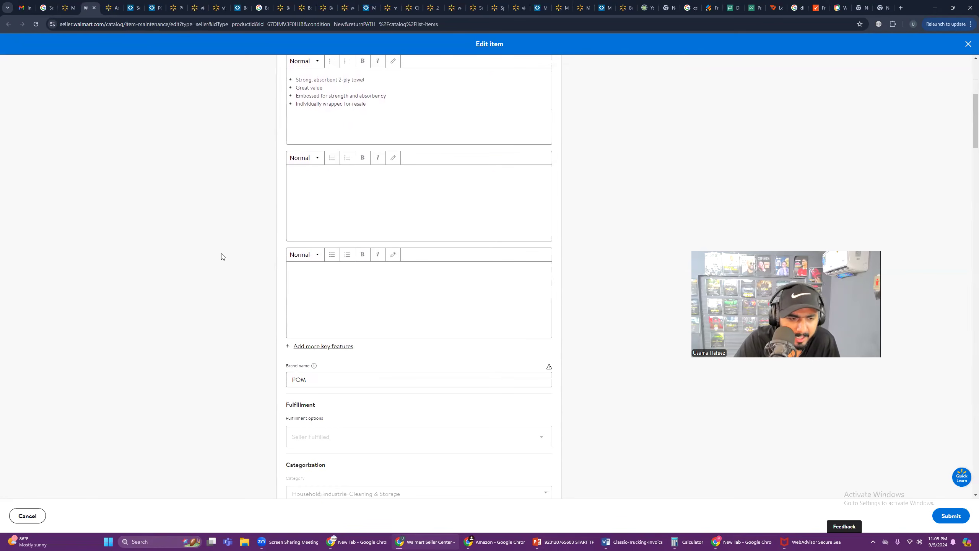
scroll(219, 251, "down", 5)
scroll(233, 256, "down", 10)
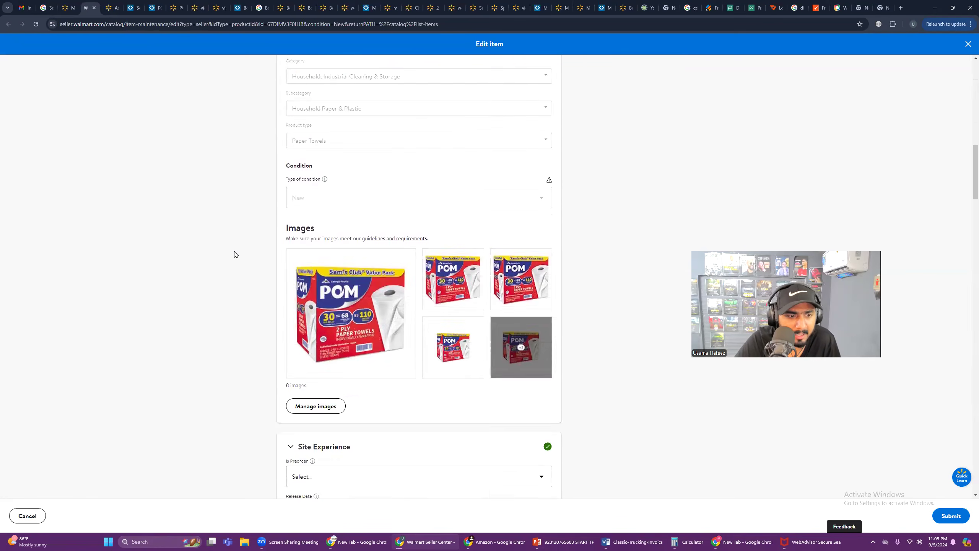
scroll(206, 266, "down", 10)
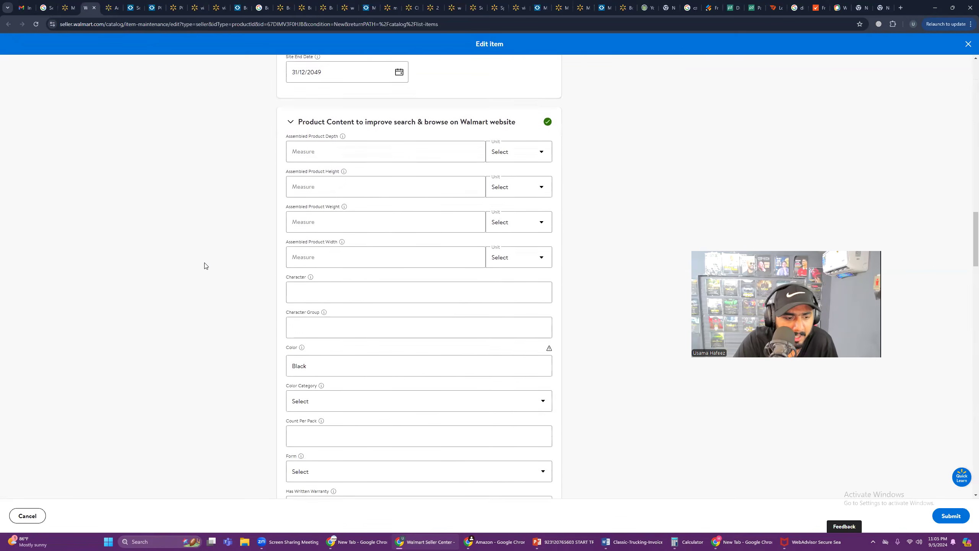
scroll(216, 262, "down", 11)
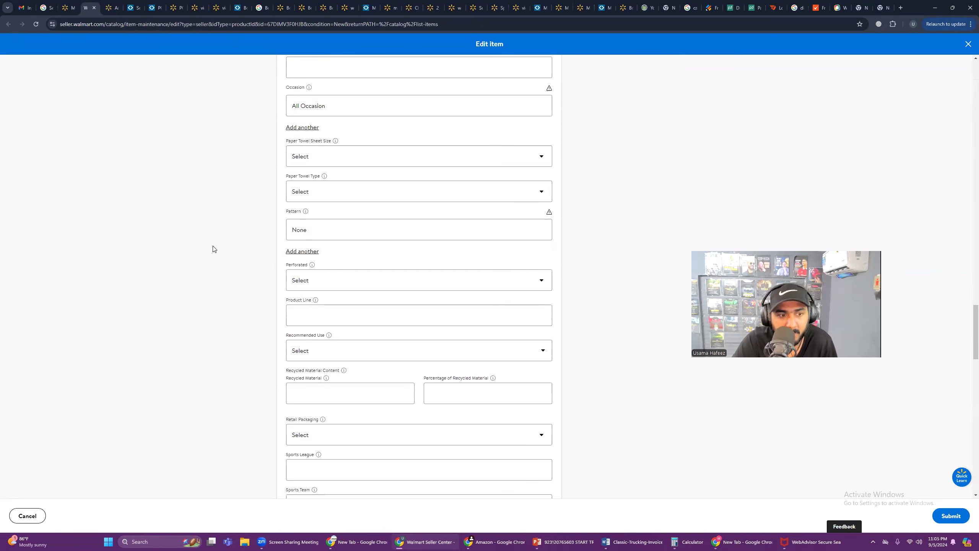
scroll(222, 256, "down", 9)
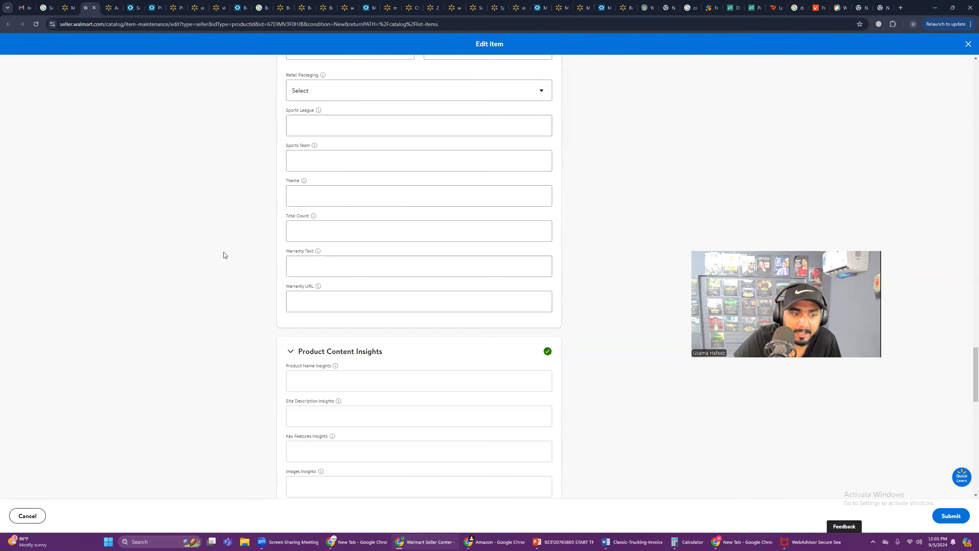
- Go back to the catalog list and reload it to check the paper towels item's status
left_click(67, 8)
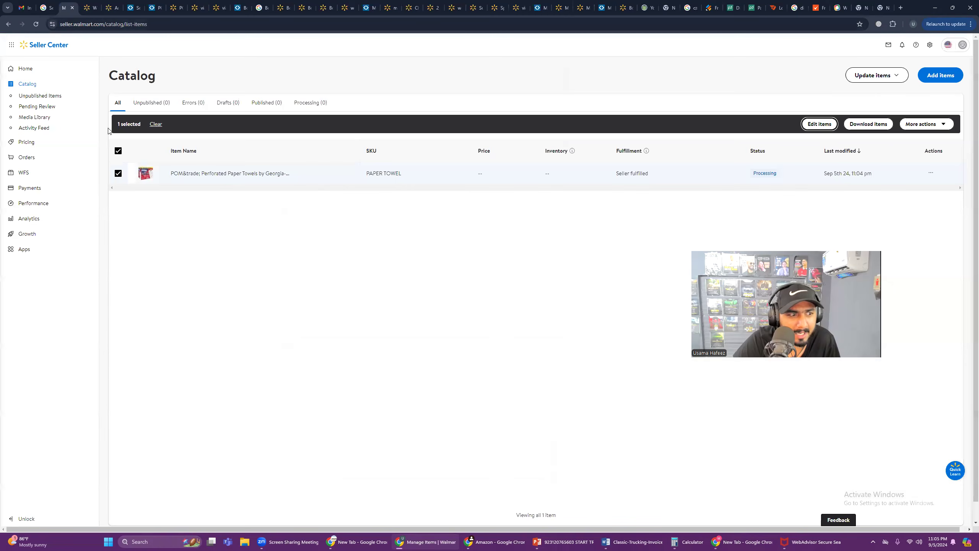
left_click(321, 234)
left_click(36, 24)
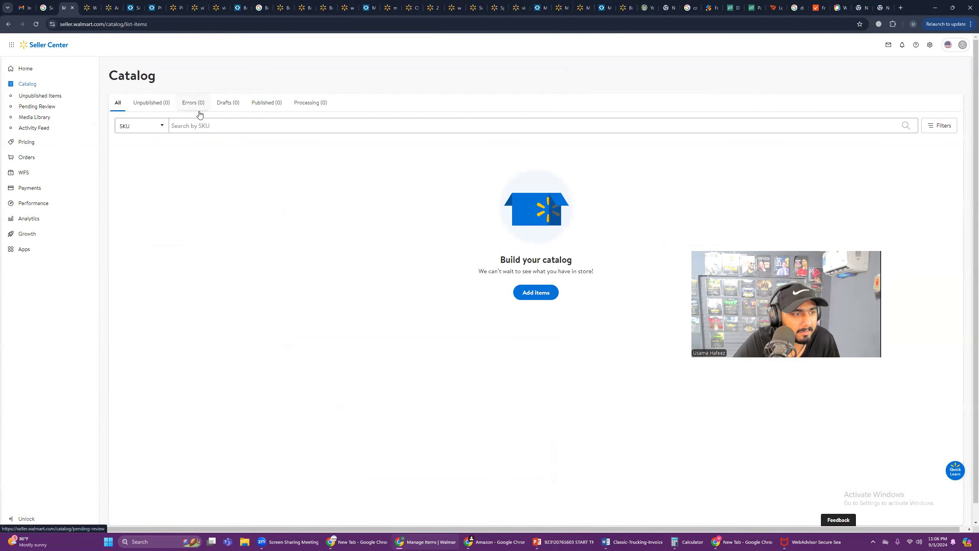
left_click(36, 24)
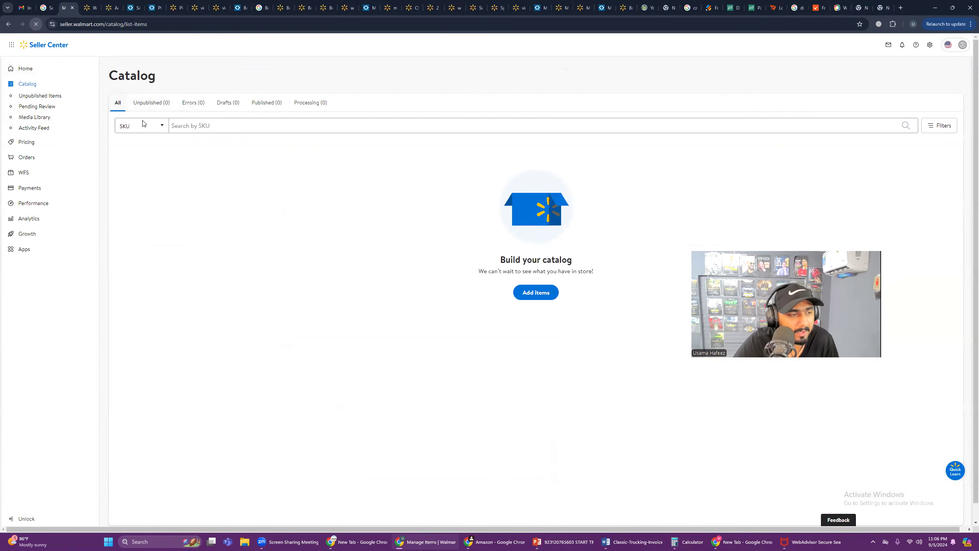
- Change the SKU in the paper towels item's edit form to PAPER TOWEL 1 and submit the edit
left_click(87, 7)
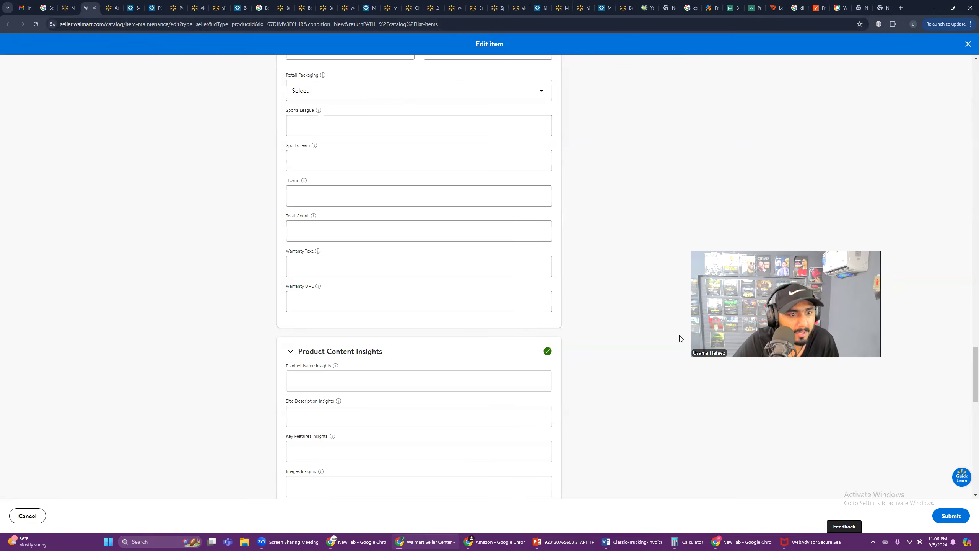
scroll(879, 494, "up", 20)
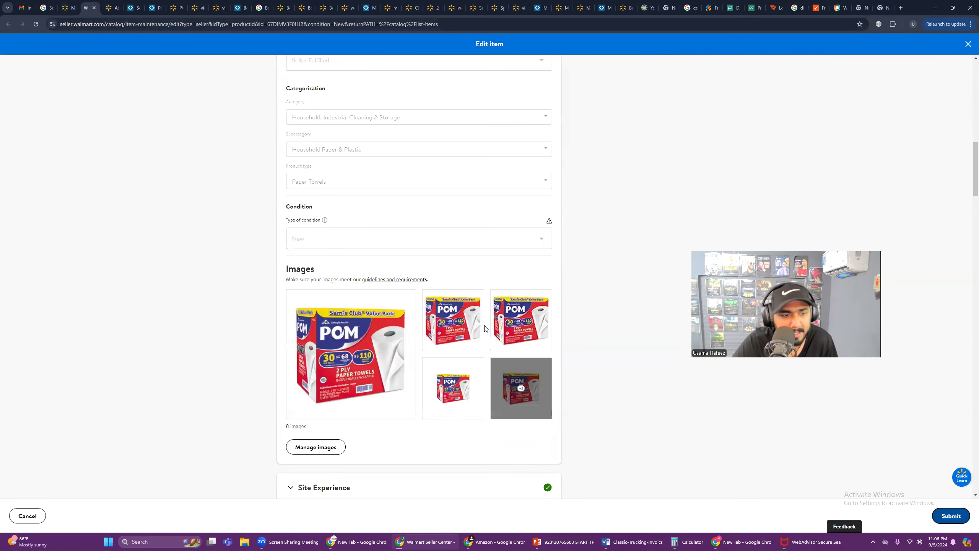
left_click(384, 140)
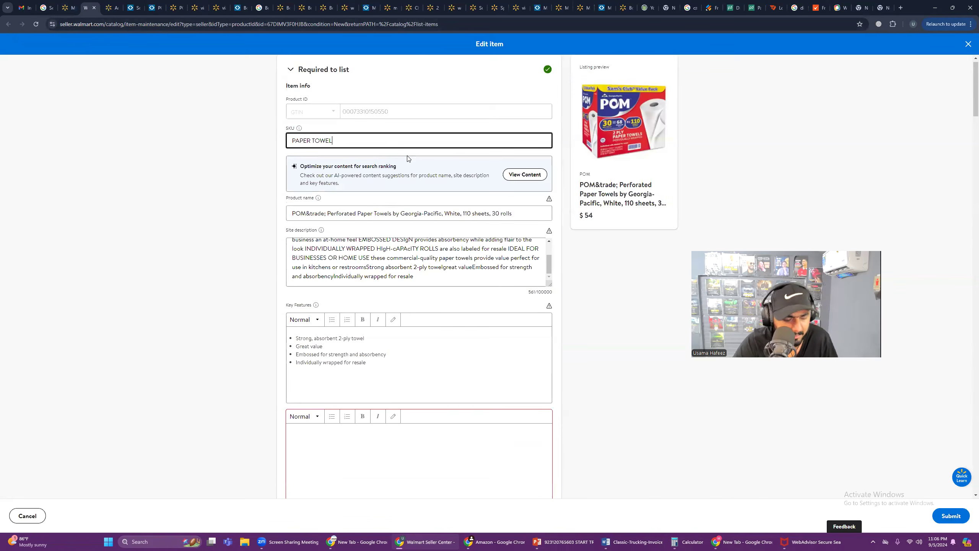
type("1")
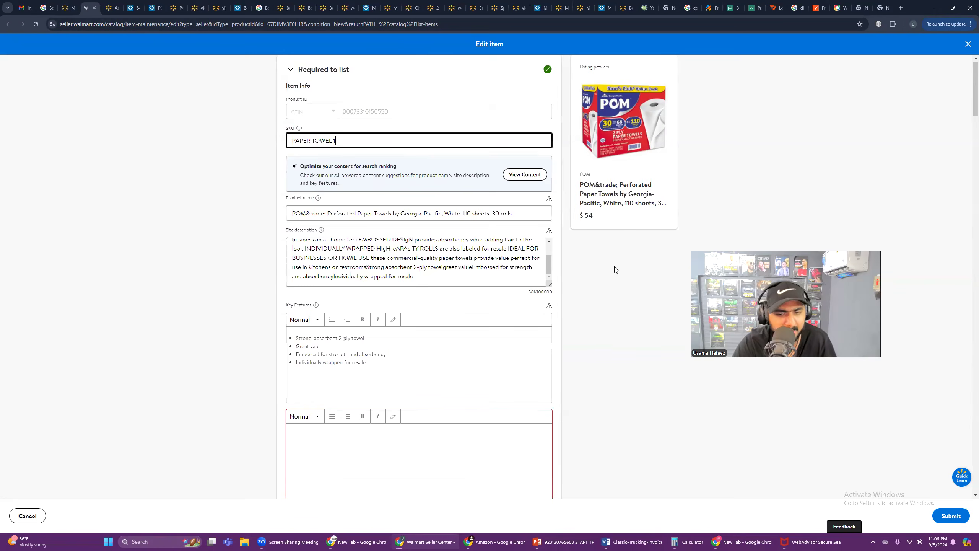
left_click(952, 517)
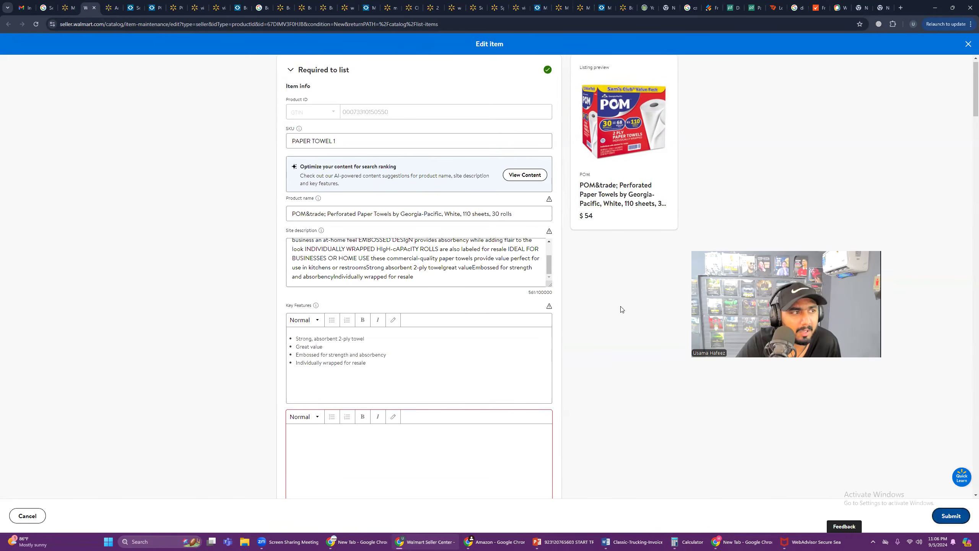
left_click(949, 519)
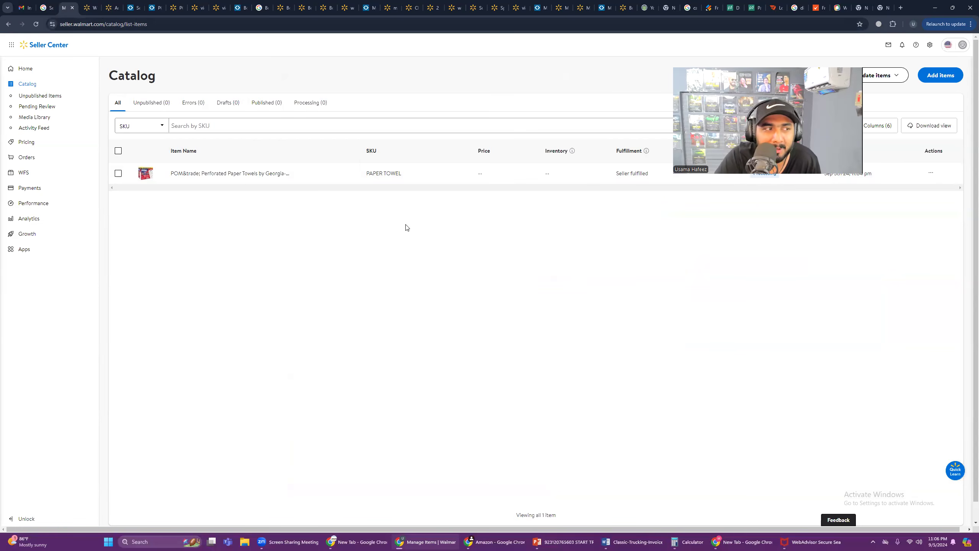
- Reload the catalog to check the item's status and try to open the paper towels item's inventory for updating
left_click(36, 24)
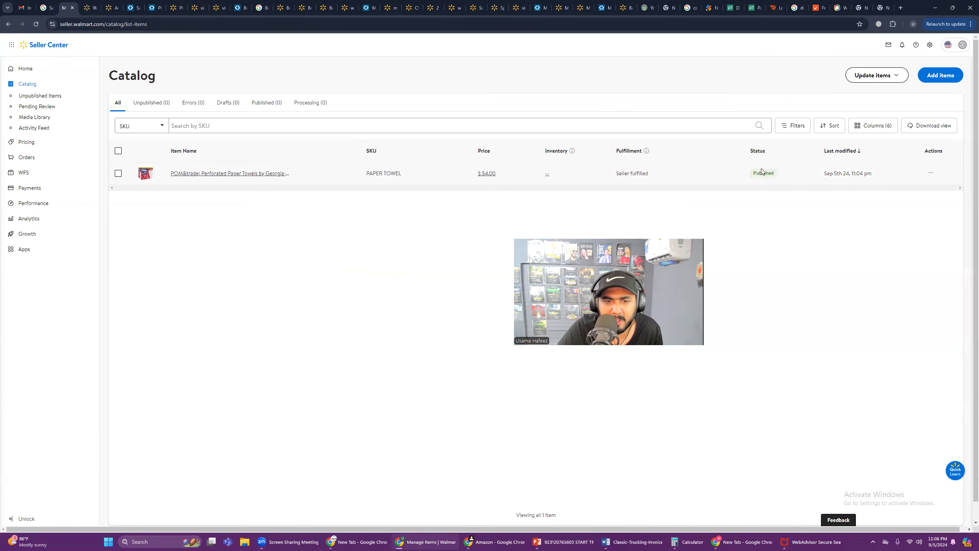
left_click(547, 177)
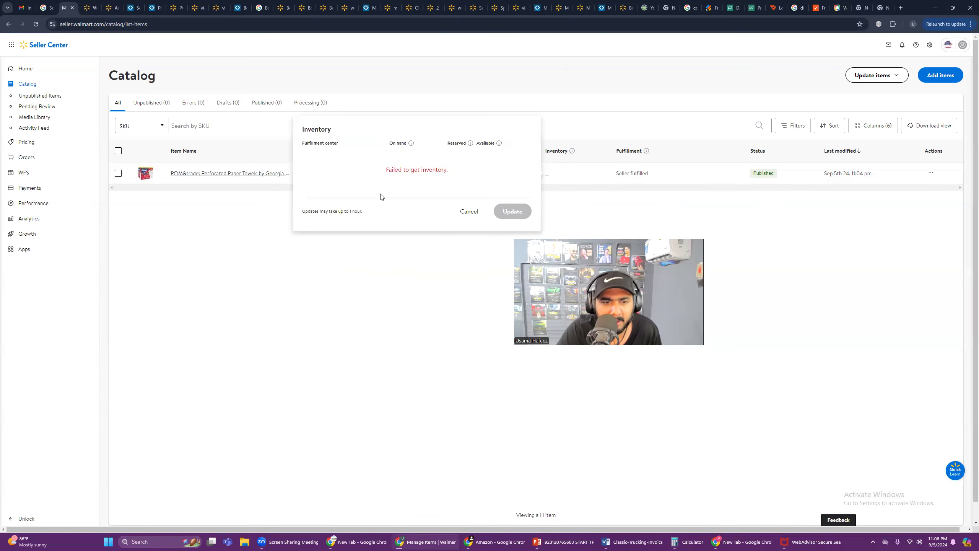
left_click(470, 213)
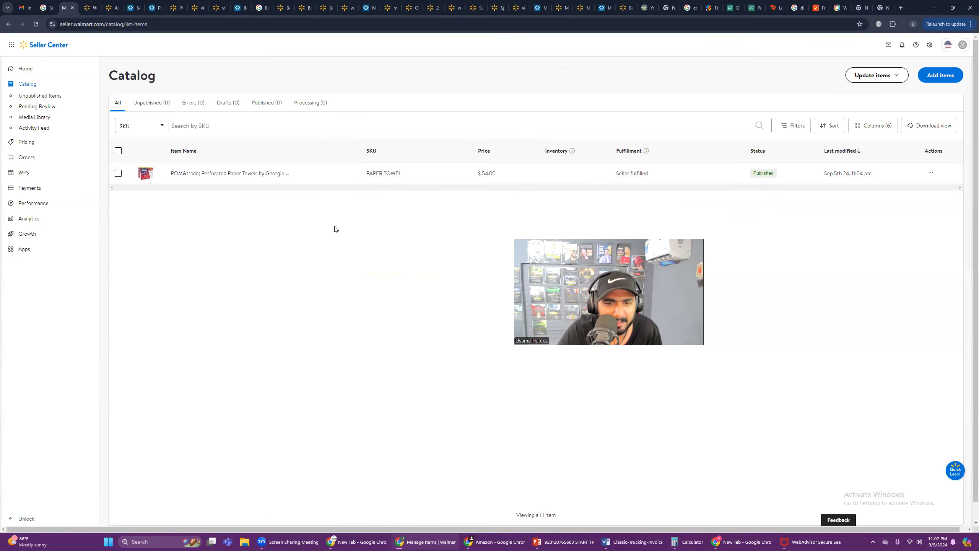
left_click(35, 25)
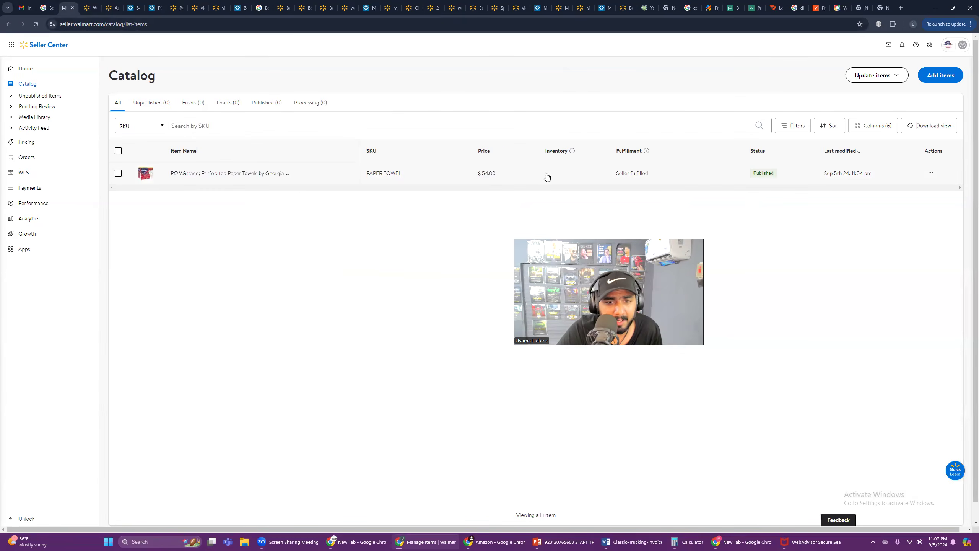
left_click(547, 174)
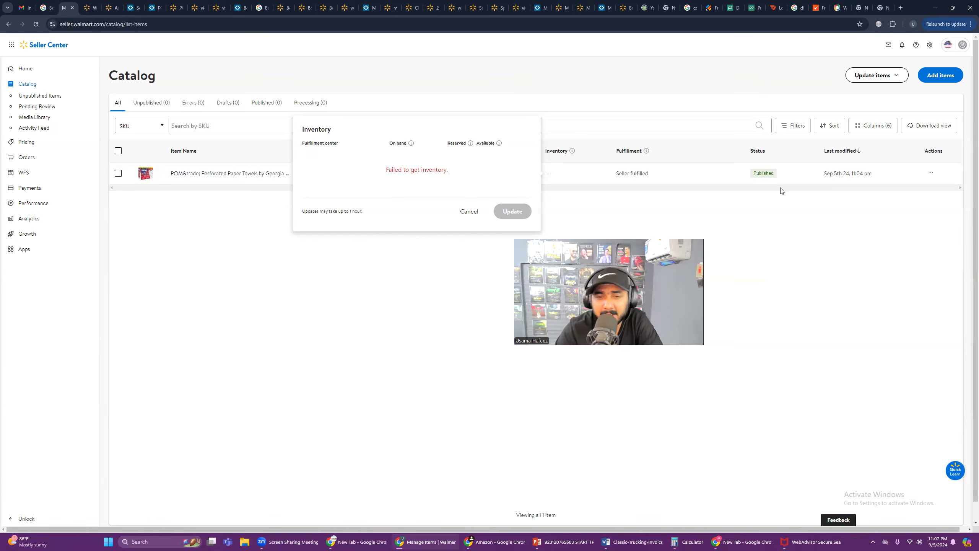
left_click(486, 250)
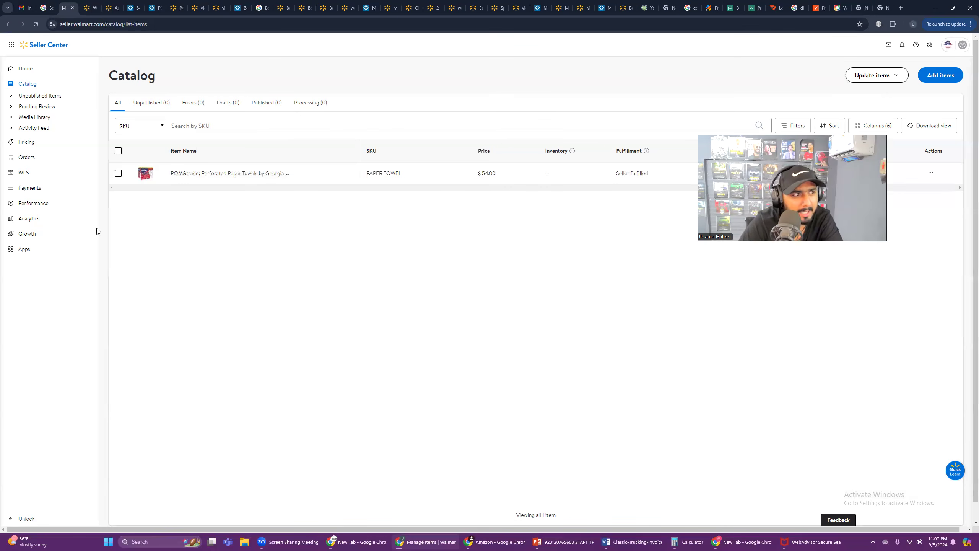
key("F5")
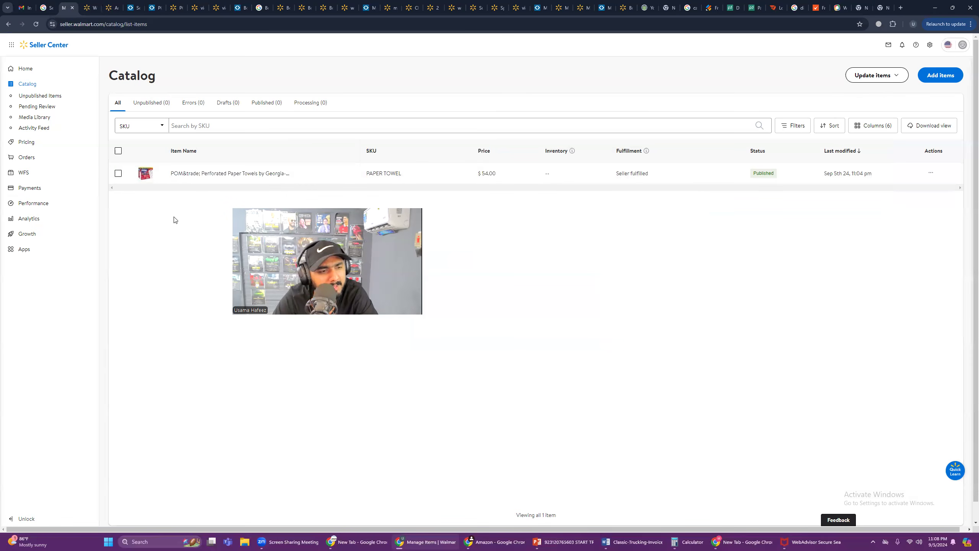
- View the seller performance page and find the open Walmart product page for the Bounty Select-a-Size 12 Double Rolls paper towels
left_click(27, 207)
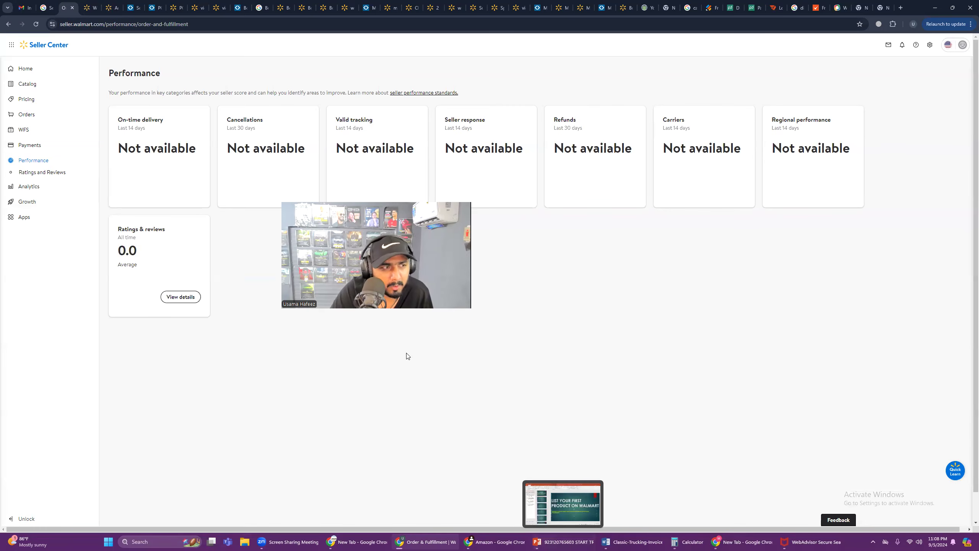
left_click(112, 8)
left_click(177, 7)
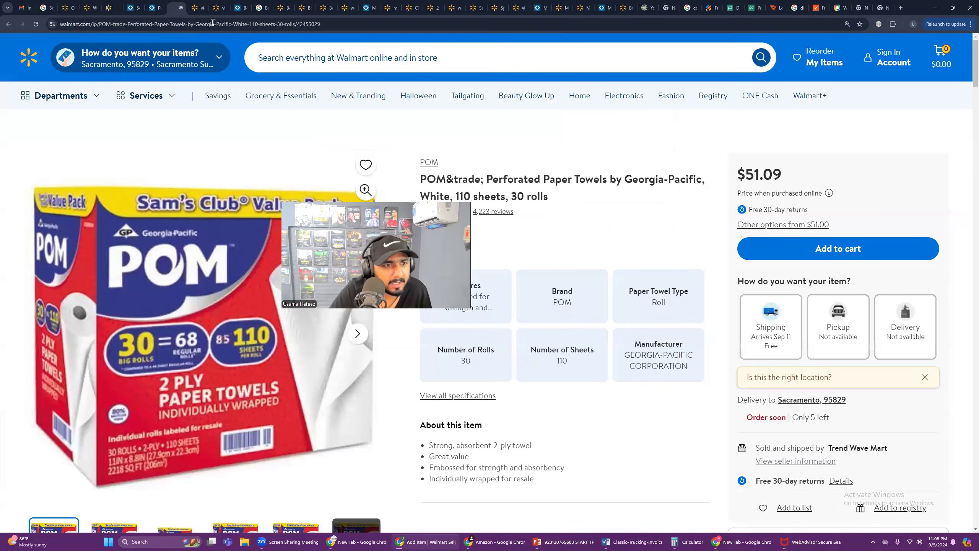
left_click(217, 8)
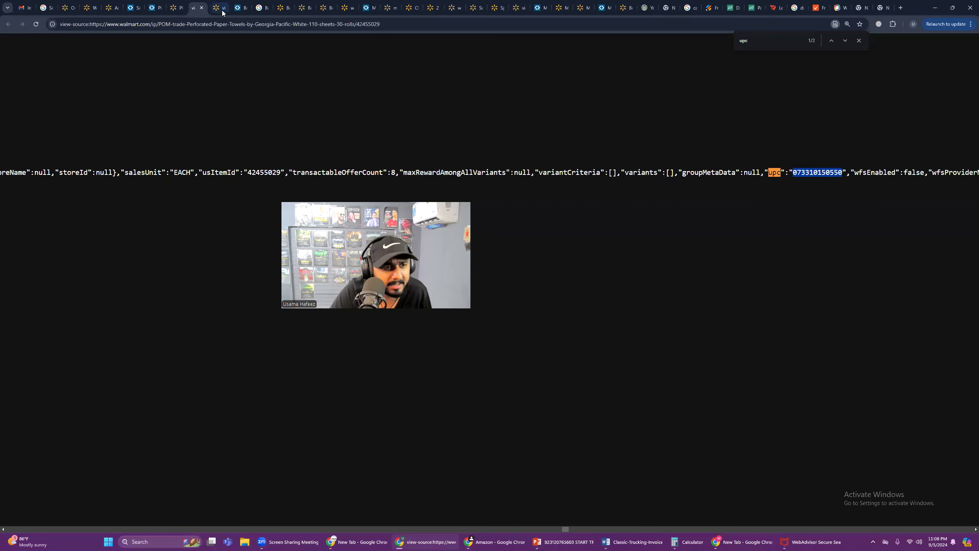
left_click(284, 8)
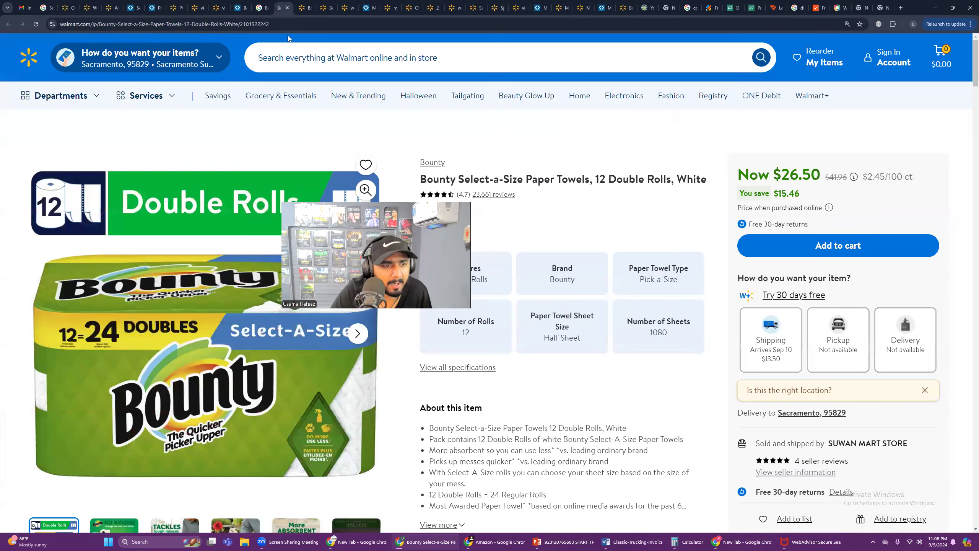
double_click(254, 24)
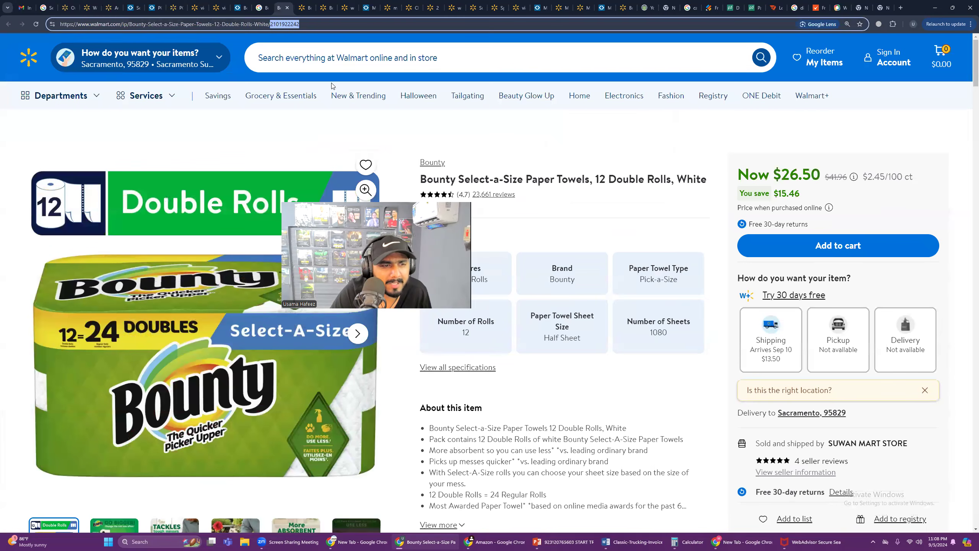
right_click(290, 25)
left_click(329, 94)
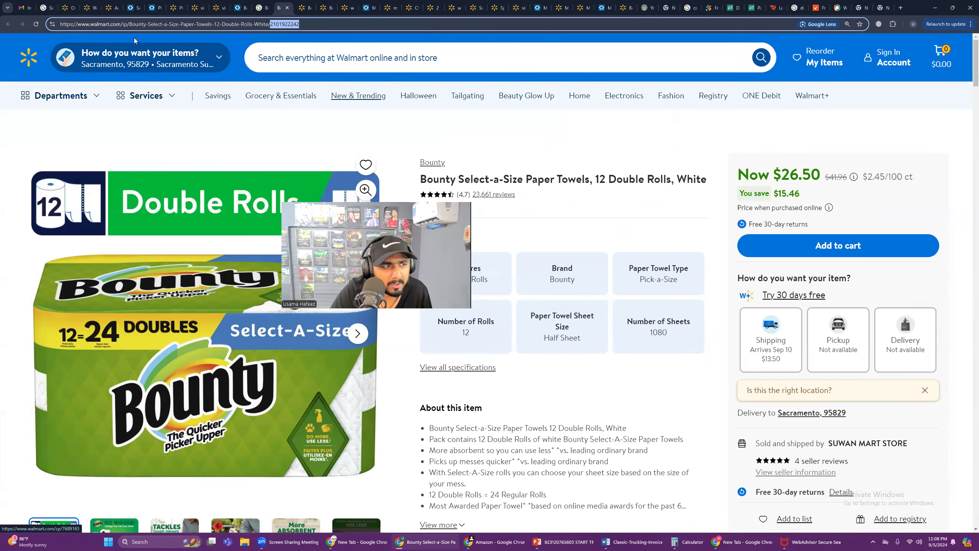
left_click(307, 24)
left_click_drag(270, 24, 311, 25)
left_click(311, 25)
double_click(283, 25)
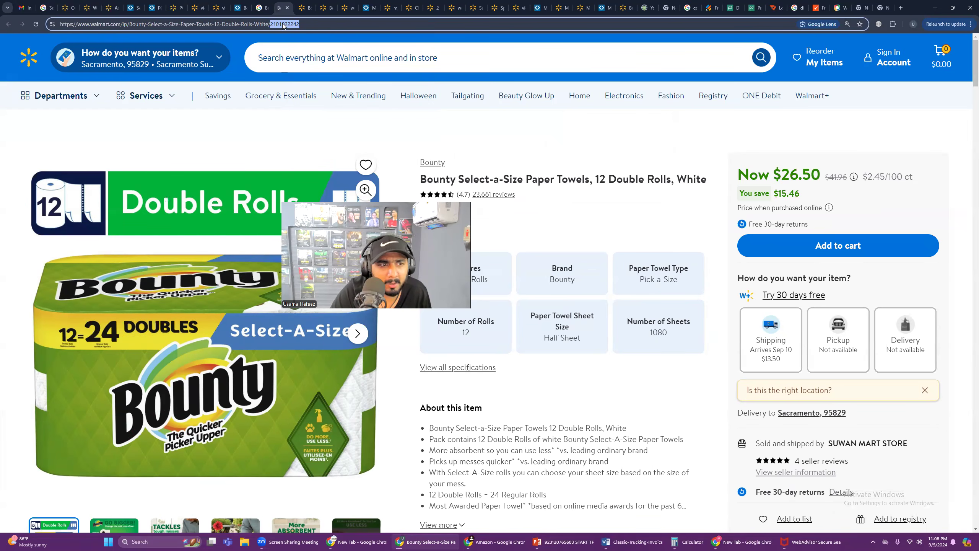
right_click(282, 24)
left_click(308, 94)
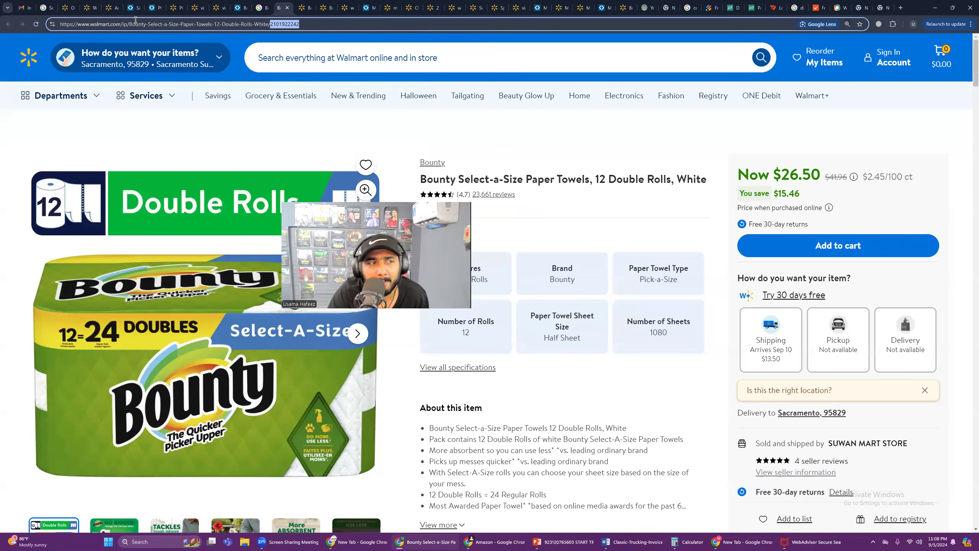
left_click(65, 7)
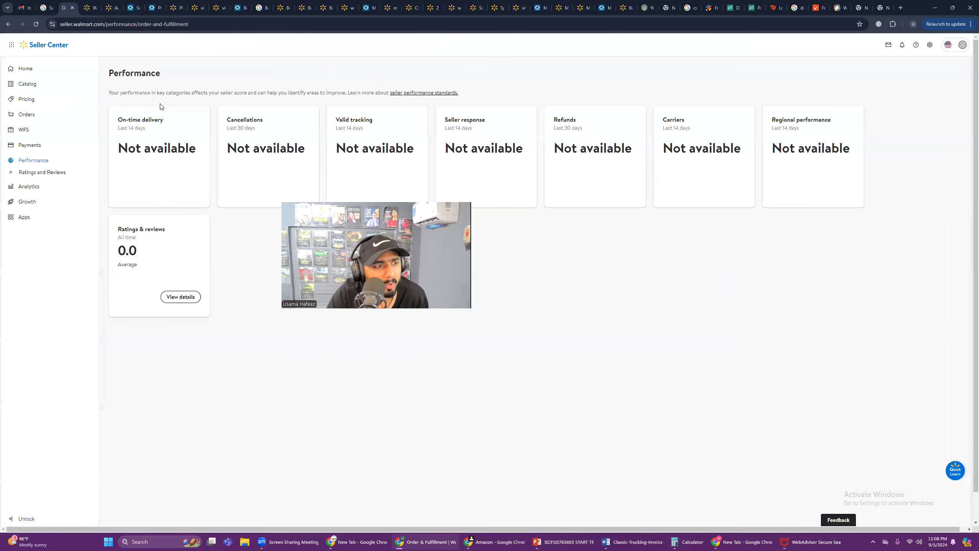
left_click(28, 85)
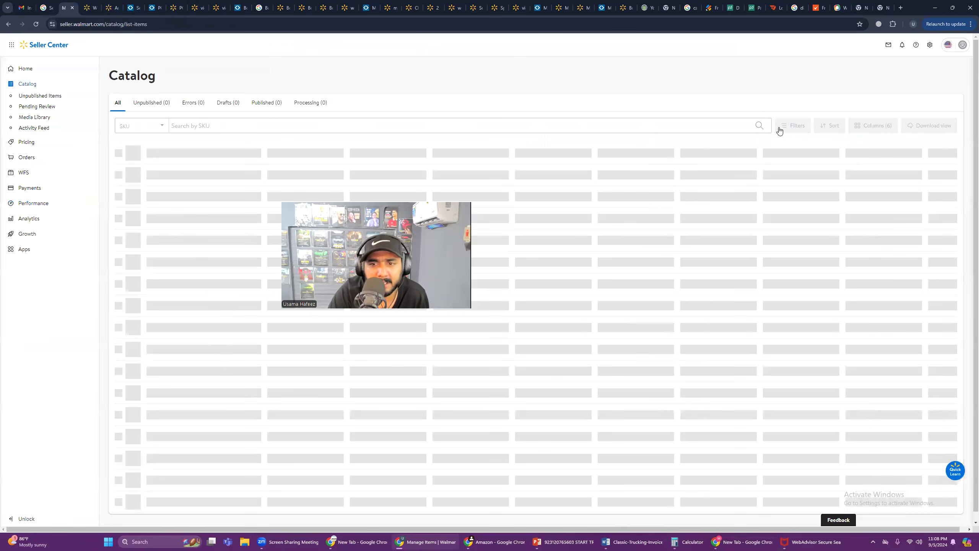
left_click(932, 78)
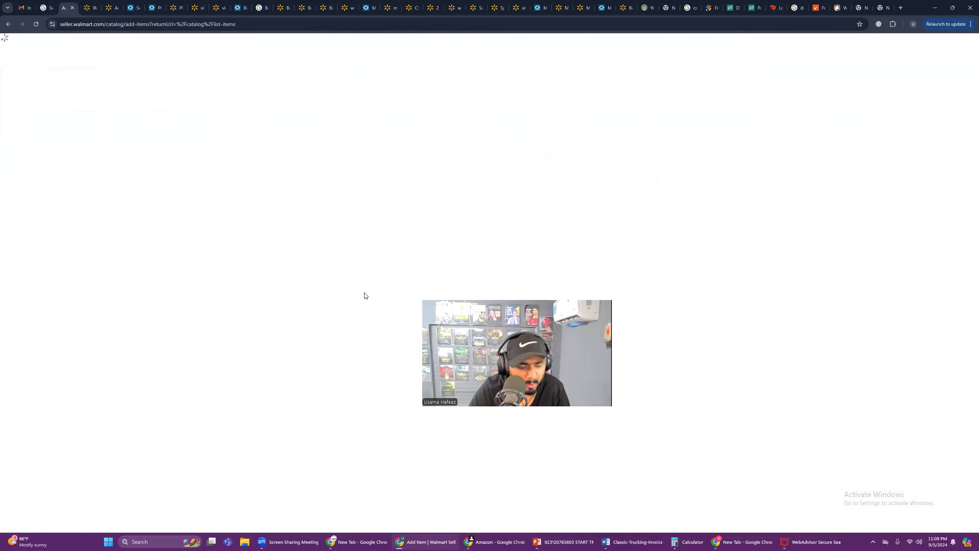
left_click(365, 293)
key("ctrl+v")
key("ctrl+a")
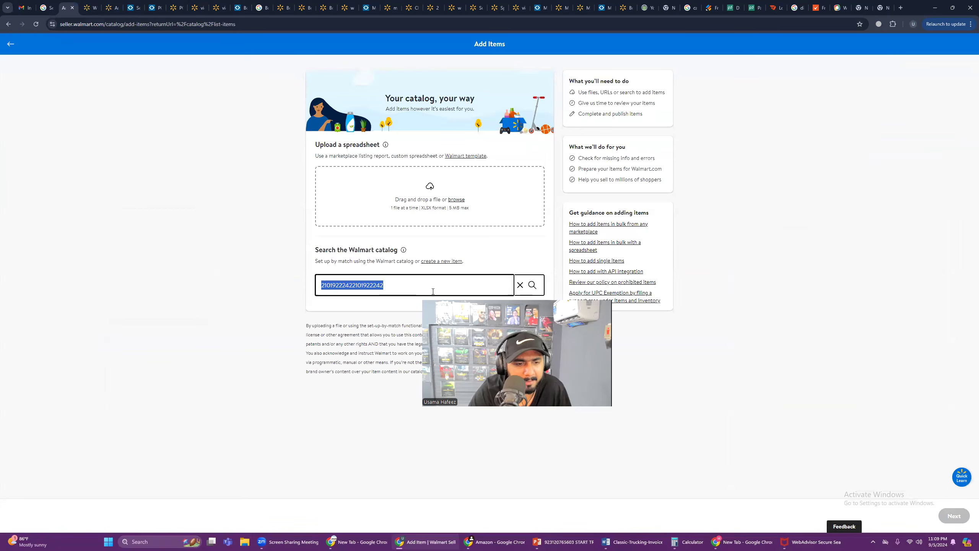
key("ctrl+v")
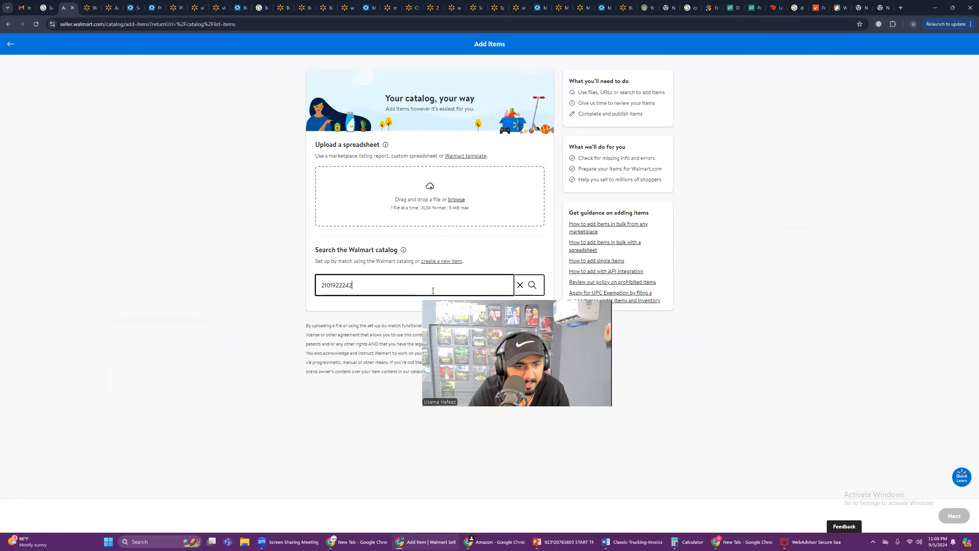
left_click(533, 286)
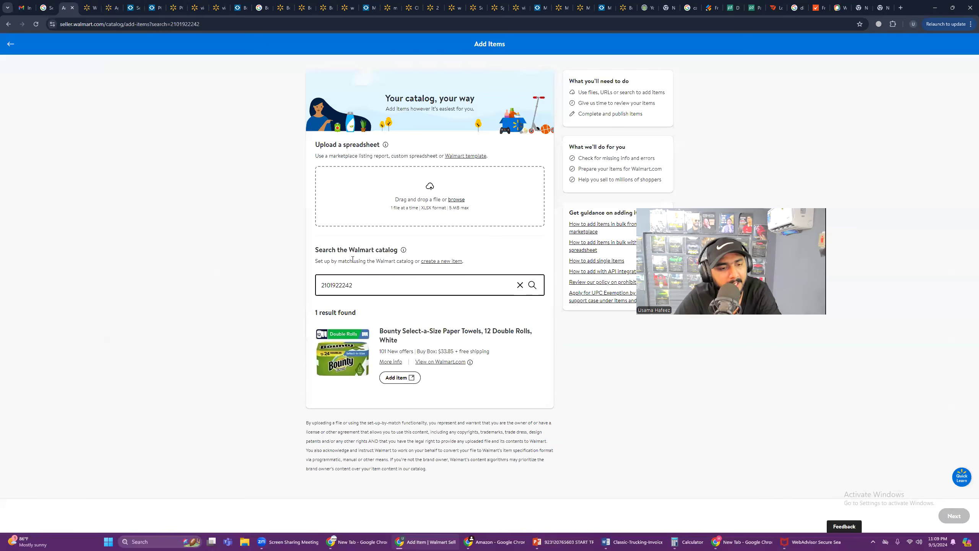
- Open the single-item form for the matched Bounty paper towels, examine its SKU and shipping weight fields, and return to the Add Items page
left_click(390, 376)
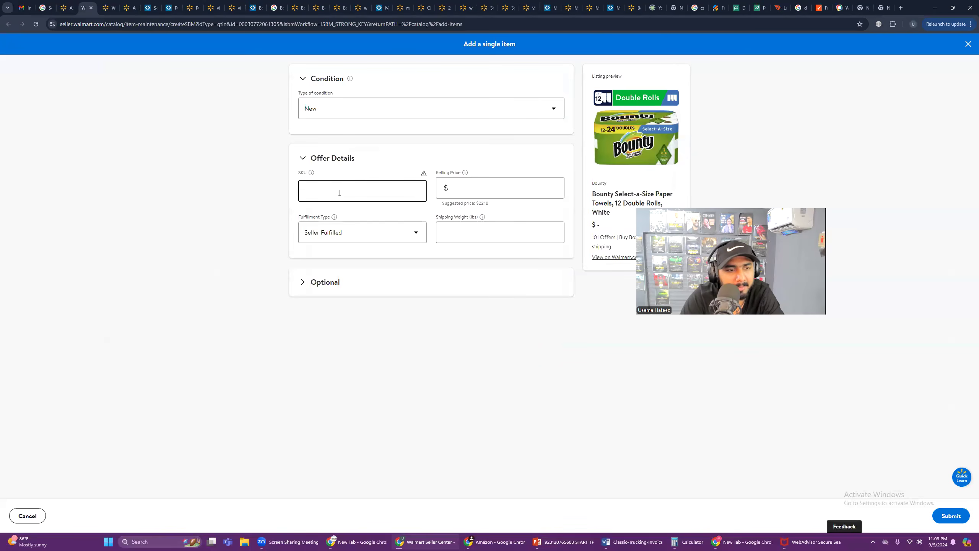
left_click(339, 190)
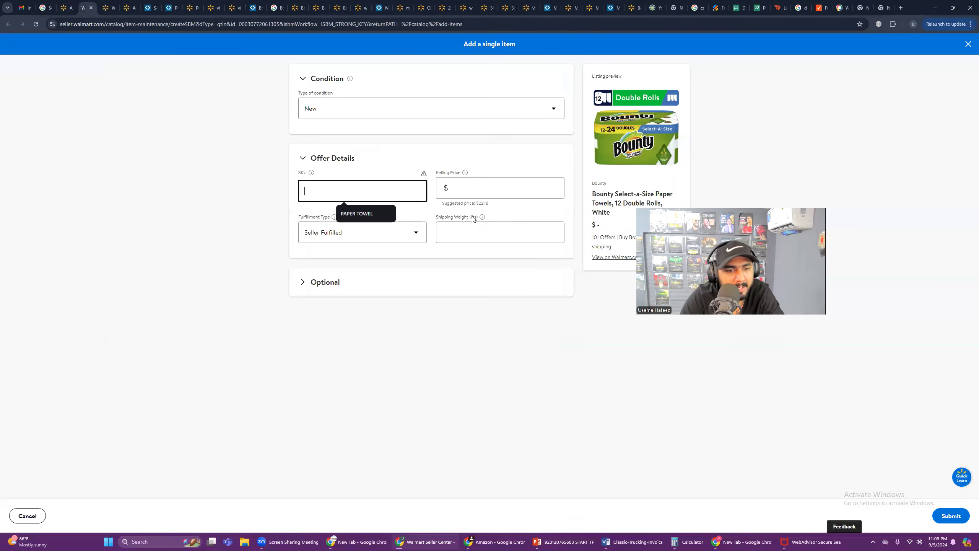
left_click(459, 233)
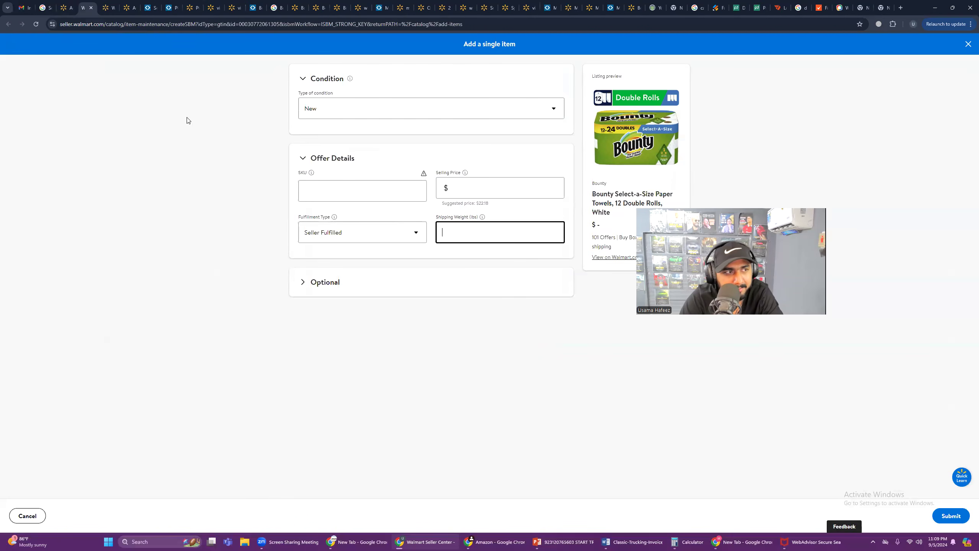
left_click(65, 8)
key("alt+Left")
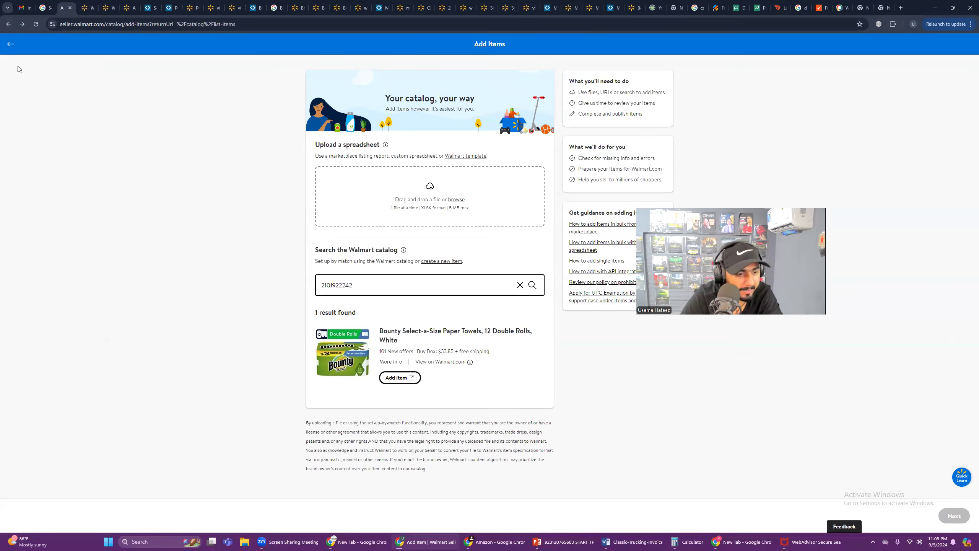
- Switch to the PowerPoint presentation and view the consultation contact line on the title slide
left_click(565, 541)
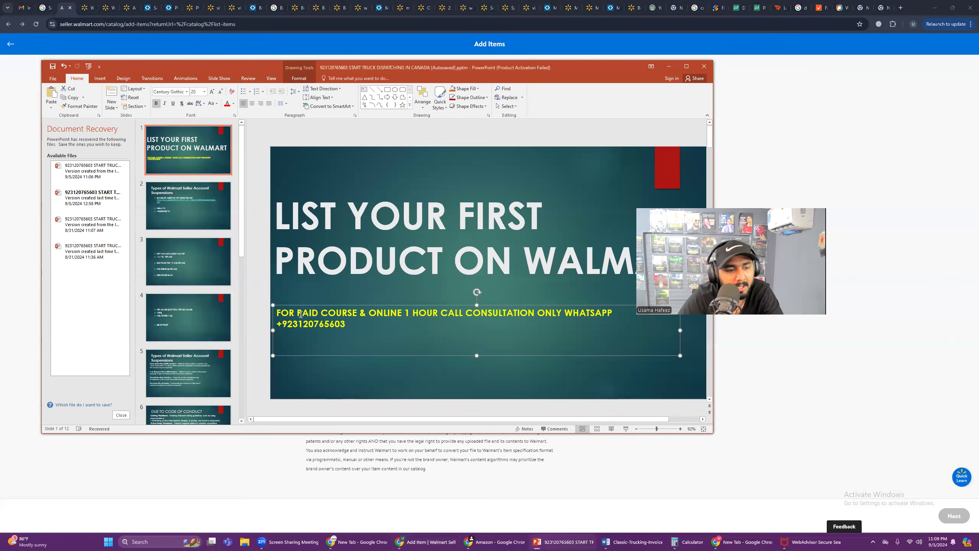
left_click(357, 330)
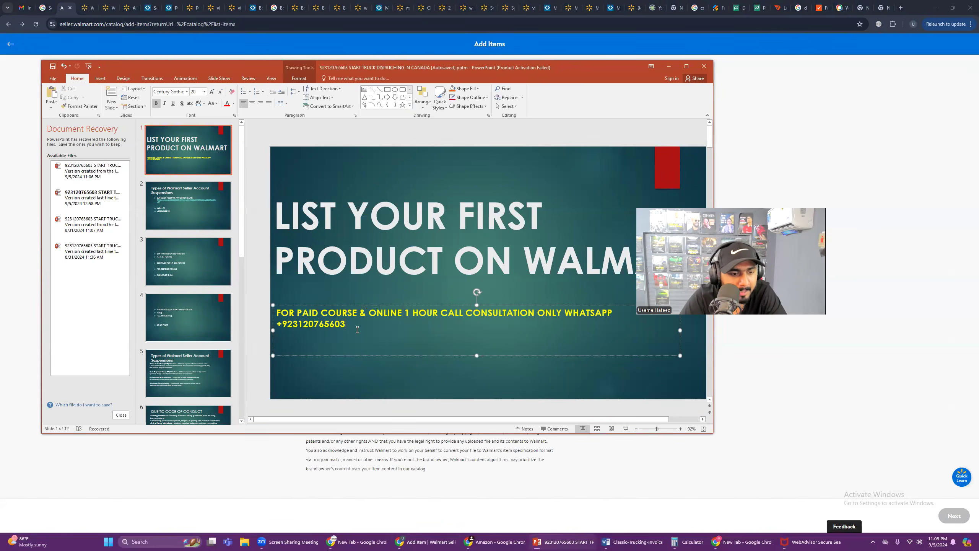